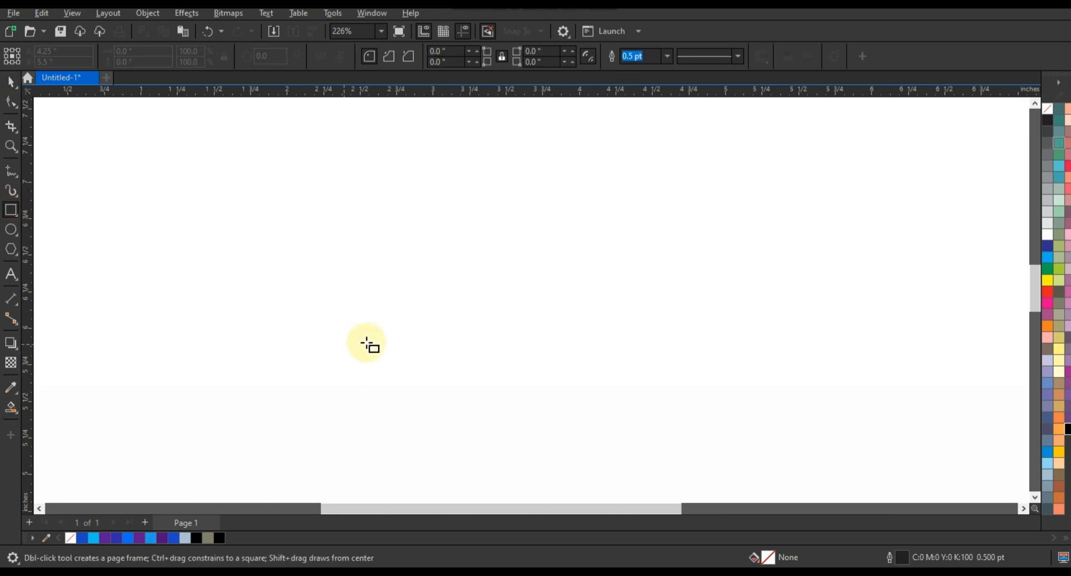
Draw a rectangle about 2.49 by 1.19 inches and set its outline width to 1.5 pt.
drag(359, 209, 427, 268)
drag(471, 295, 723, 383)
click(11, 82)
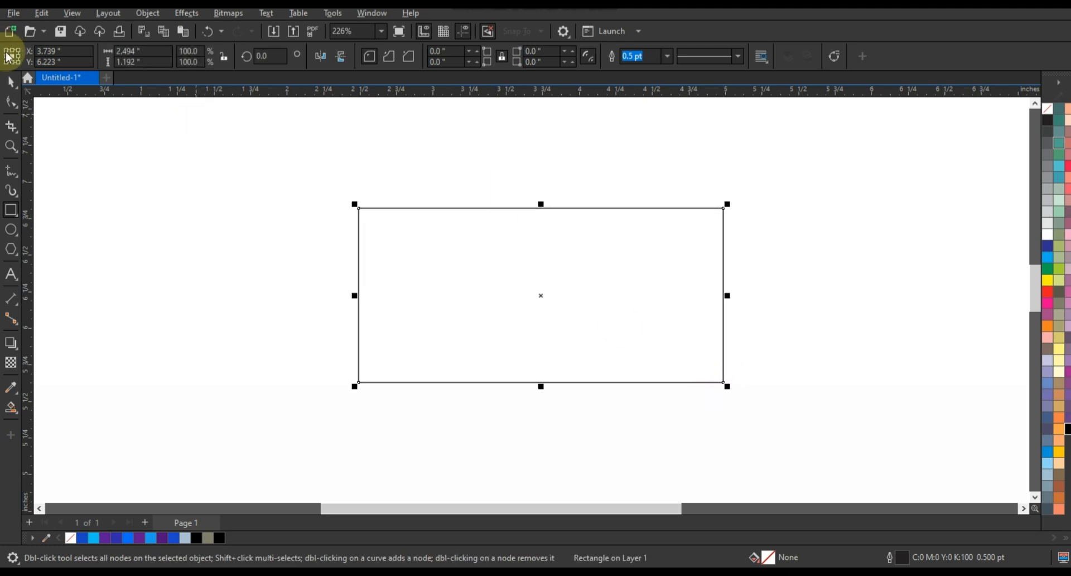
click(666, 57)
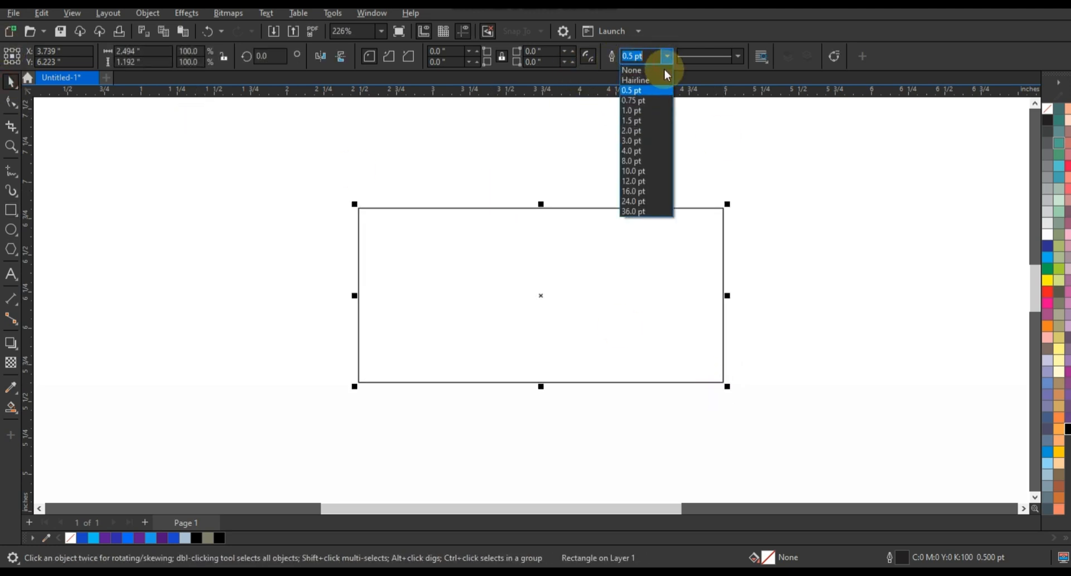
click(642, 123)
Round the rectangle's two right corners fully into a semicircular end, leaving the left corners square.
click(11, 101)
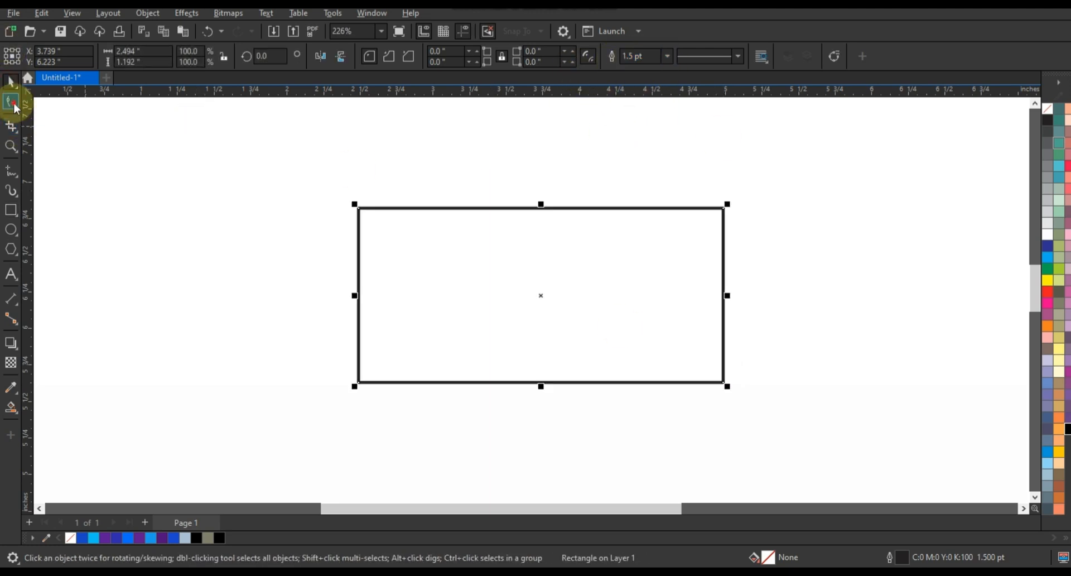
key(ctrl)
drag(724, 209, 558, 200)
drag(724, 382, 527, 385)
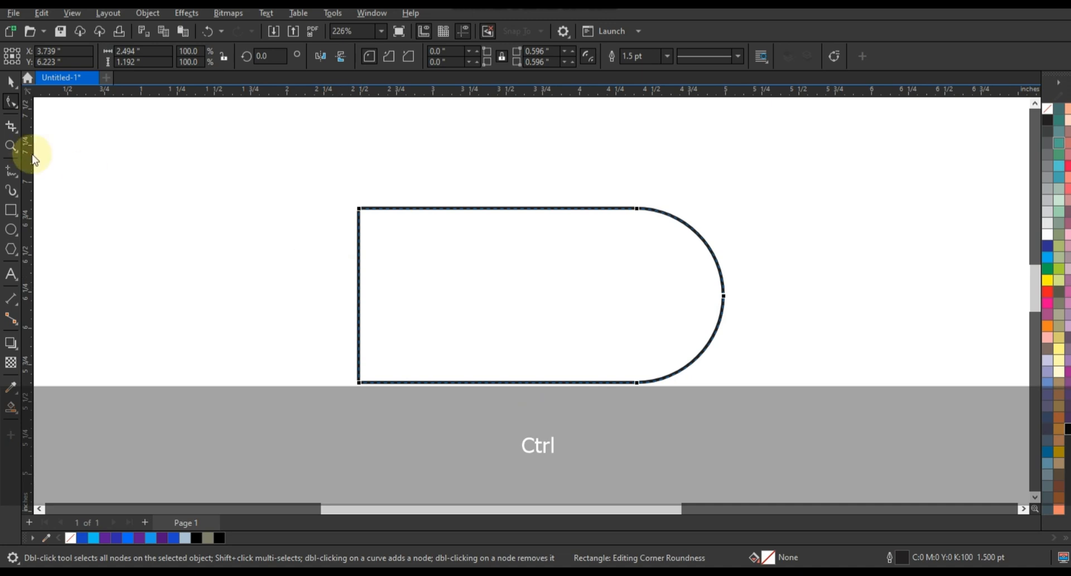
Duplicate the D shape, scale the copy to about 2.05 by 0.98 inches and shift it right along the bottom edge.
click(11, 81)
key(KP_Add)
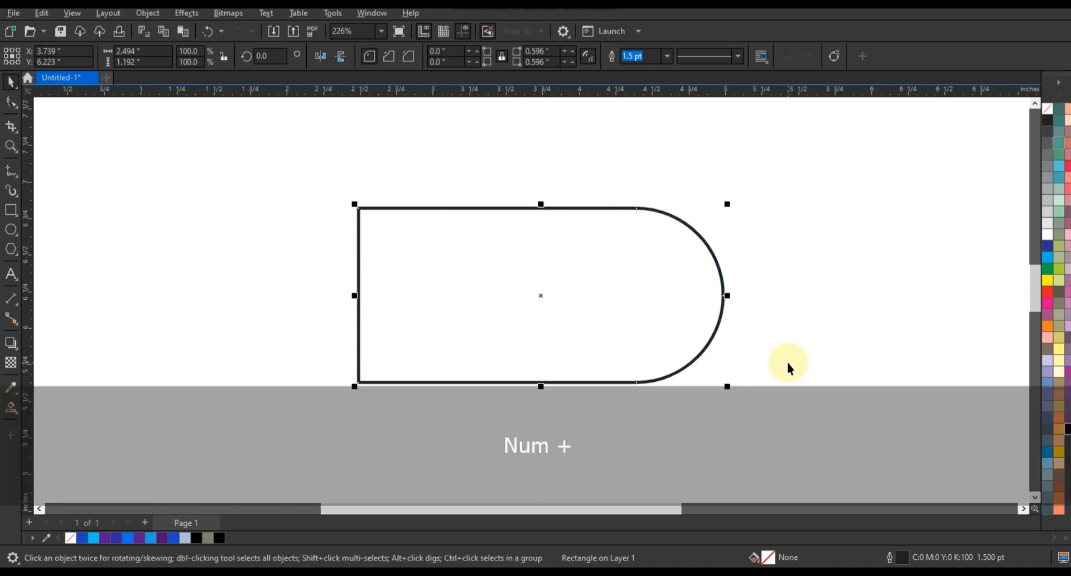
drag(727, 207, 691, 230)
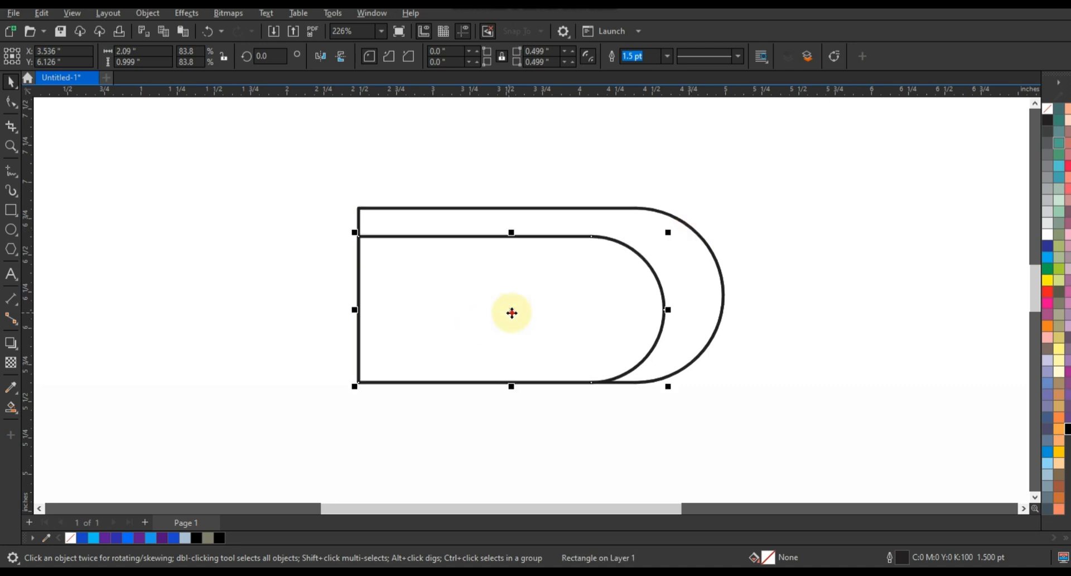
drag(511, 311, 540, 315)
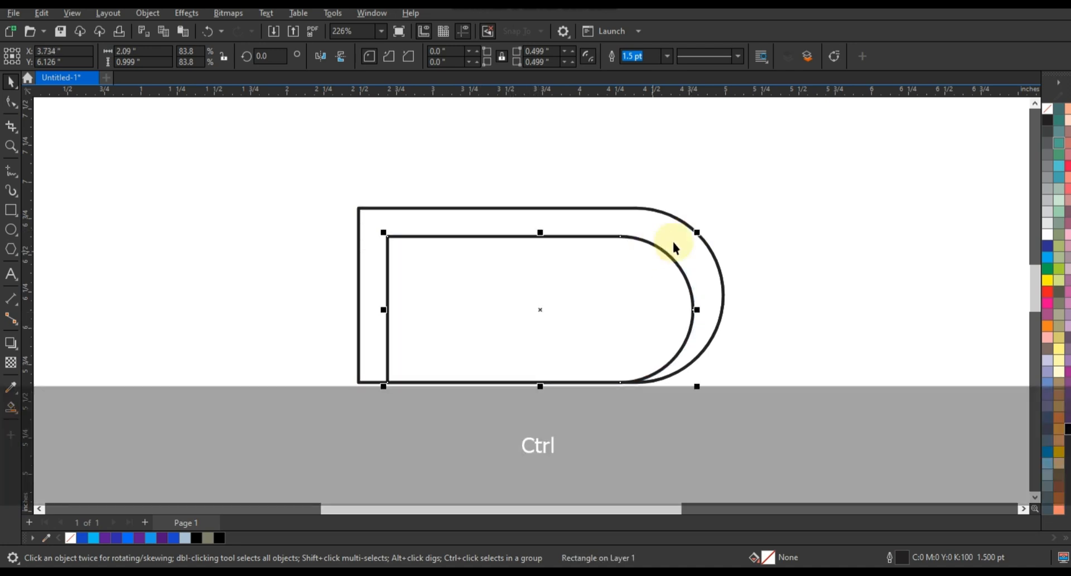
drag(697, 234, 692, 237)
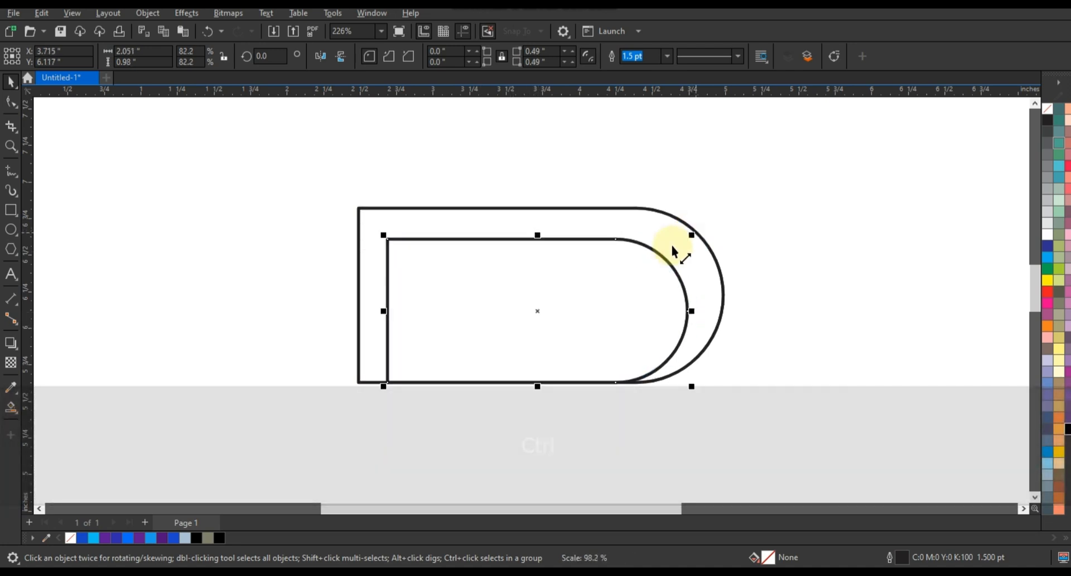
drag(511, 300, 524, 301)
click(773, 360)
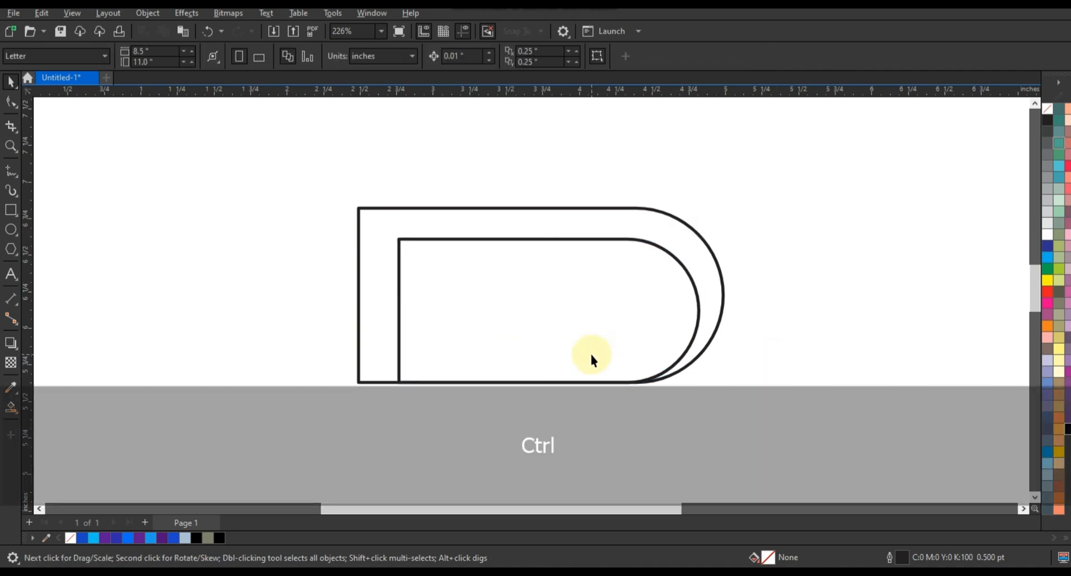
Add a slightly smaller copy of the inner D, about 1.97 by 0.94 inches, sharing its lower-left corner.
click(651, 356)
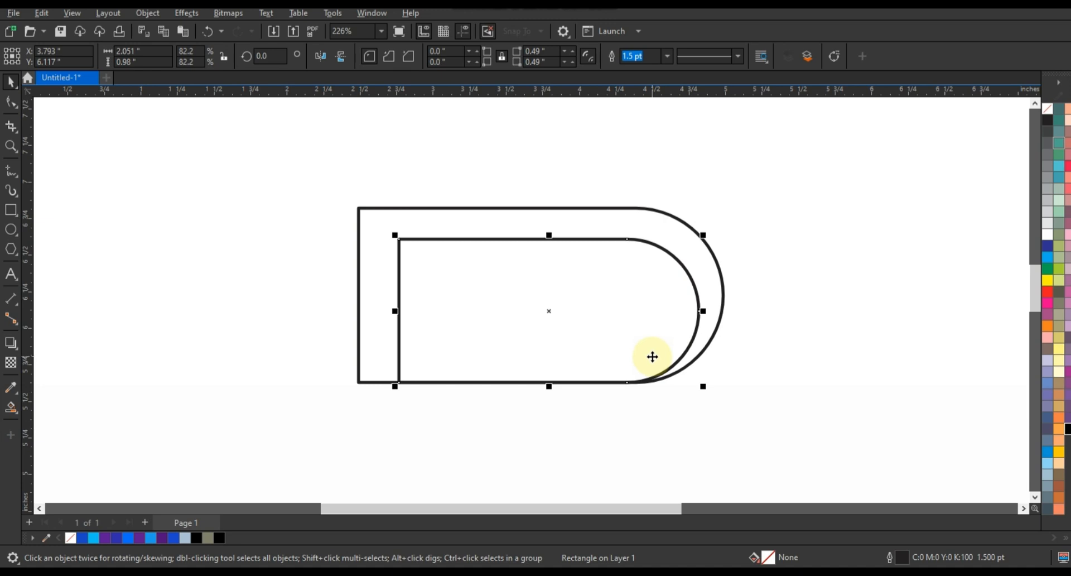
drag(703, 239, 699, 241)
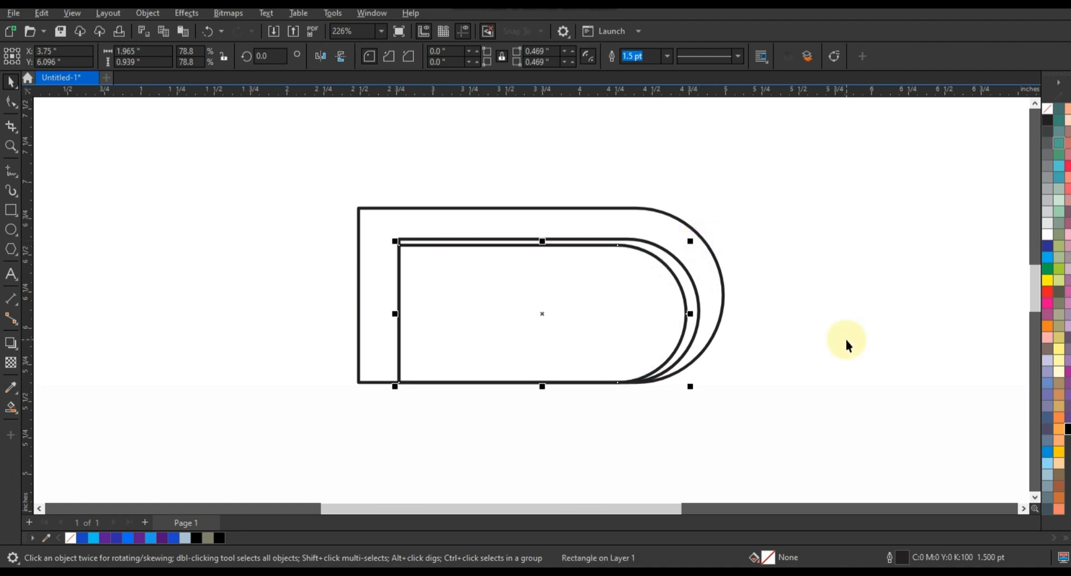
click(846, 340)
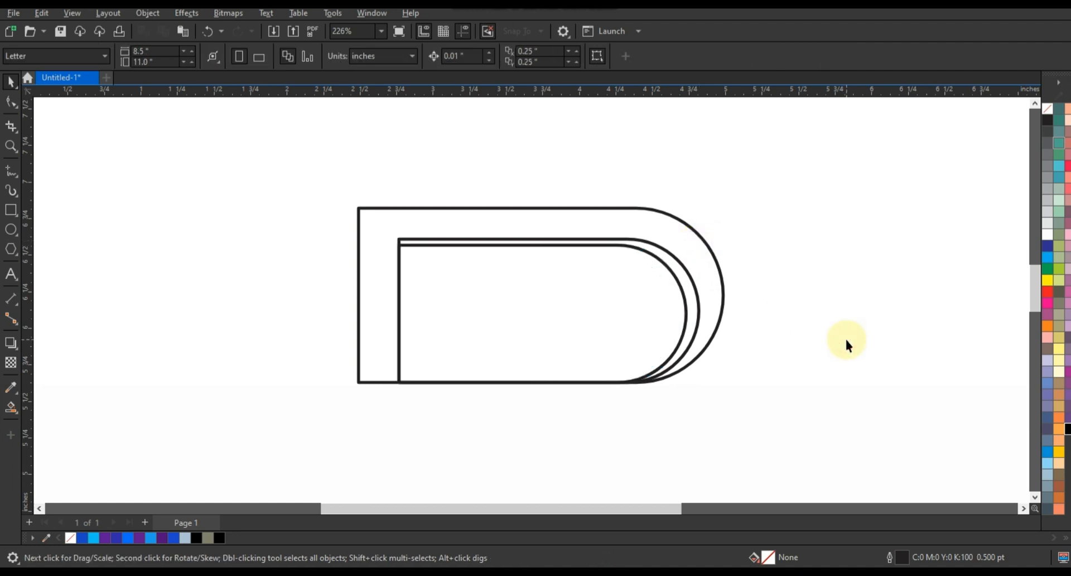
Add a third inner D copy of about 1.89 by 0.90 inches, raised above the others with left edges aligned.
drag(585, 359, 537, 293)
drag(691, 216, 713, 234)
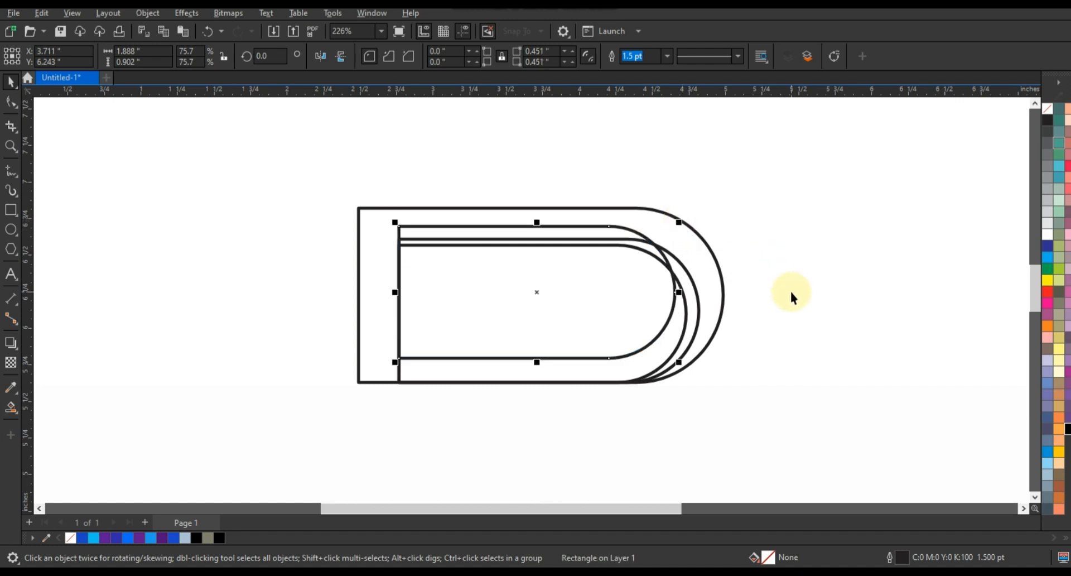
click(791, 291)
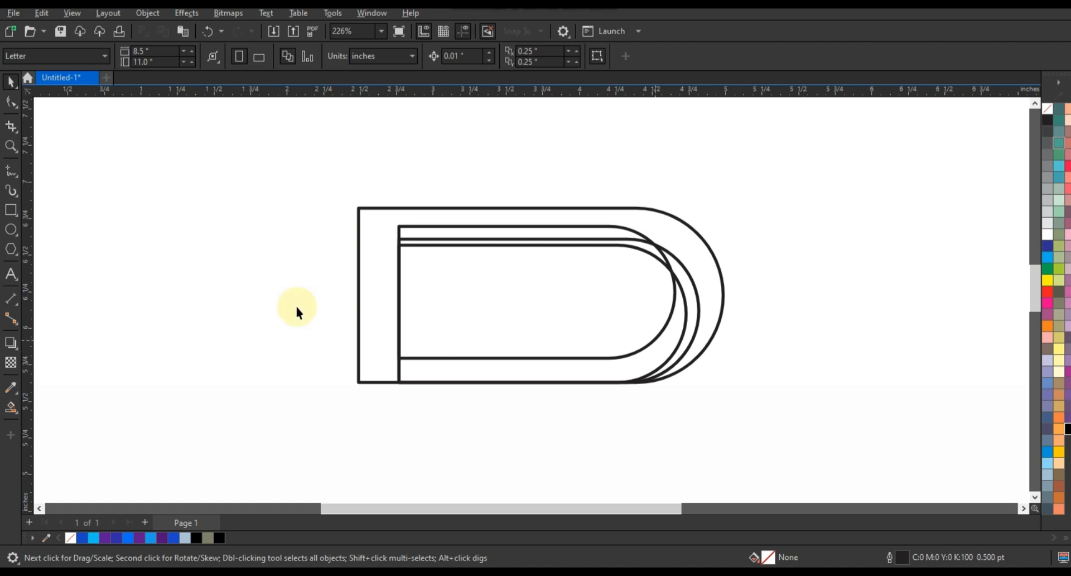
Draw a narrow vertical rectangle about 0.23 by 0.92 inches and place it inside the D, crossing its bottom edge.
click(12, 217)
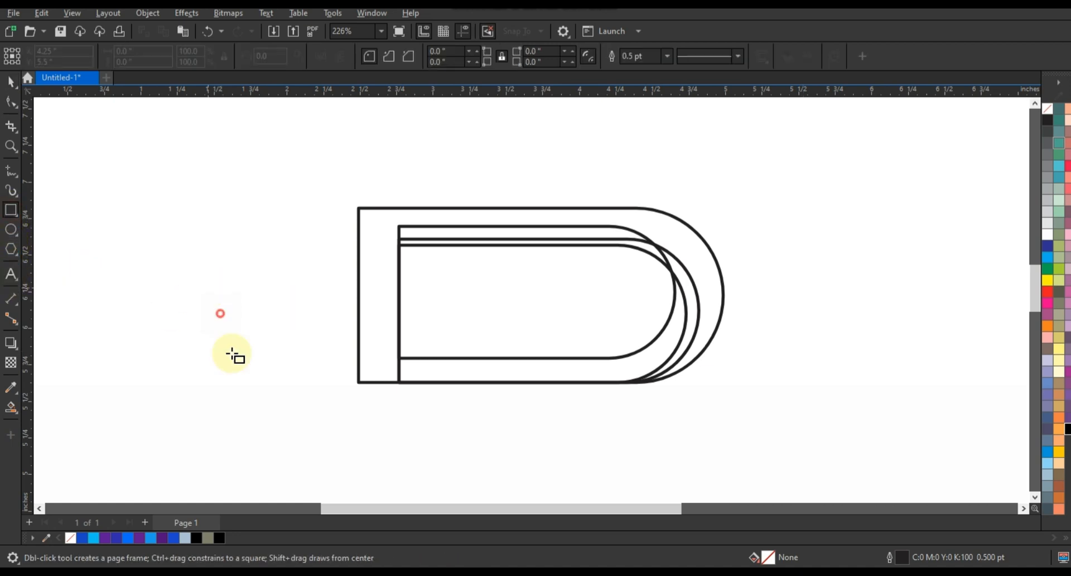
drag(208, 288, 242, 421)
click(11, 83)
drag(220, 359, 505, 340)
key(ctrl+z)
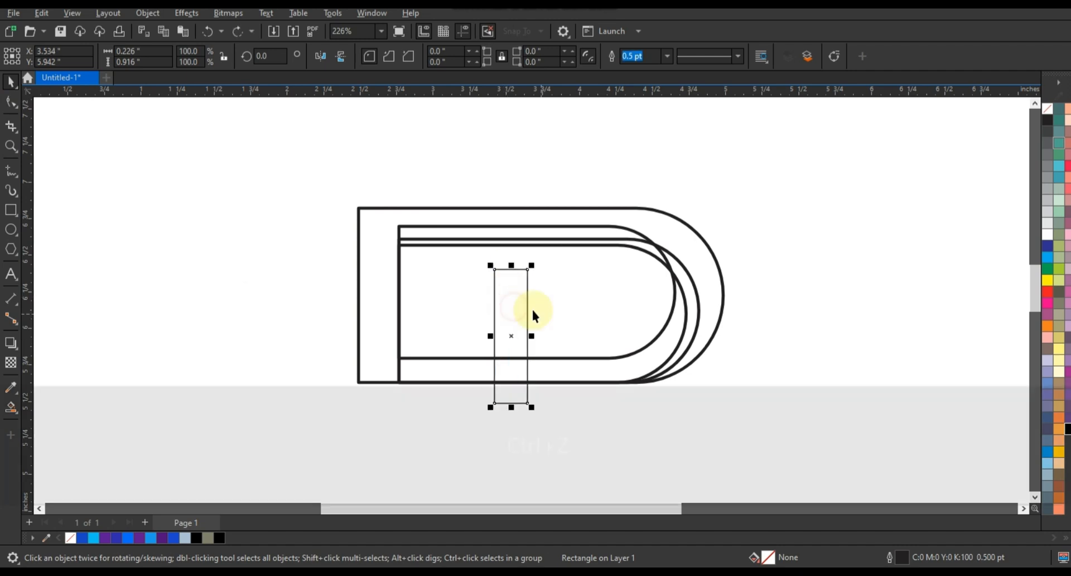
Make a copy of the narrow rectangle rotated to horizontal and align both bars by their top and left edges.
click(523, 299)
drag(545, 269, 551, 344)
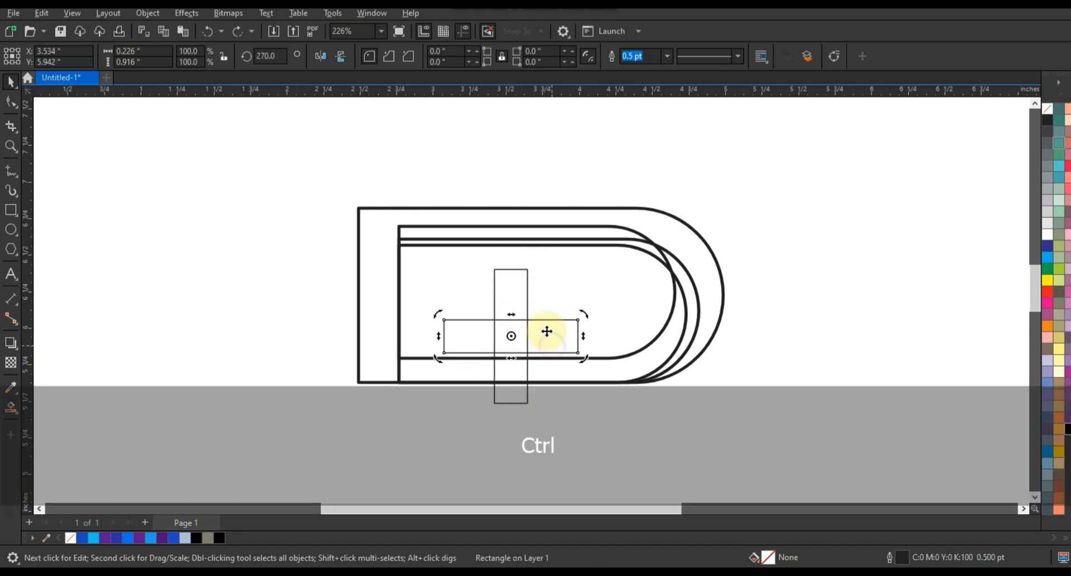
shift+click(527, 286)
key(t)
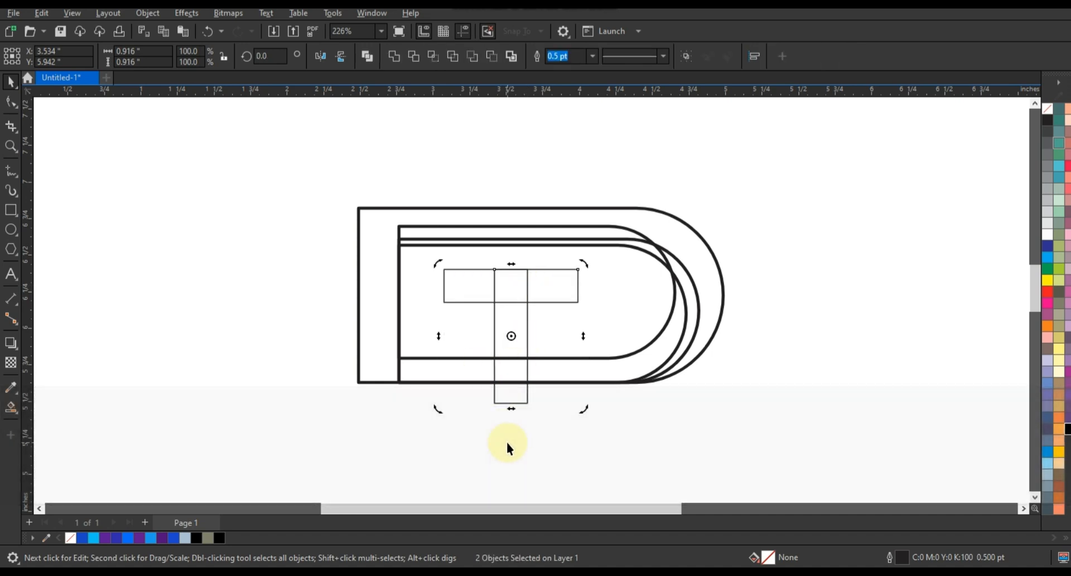
key(l)
Move the two bars together slightly down and skew them so they slant to the right.
click(559, 294)
click(549, 301)
shift+click(520, 324)
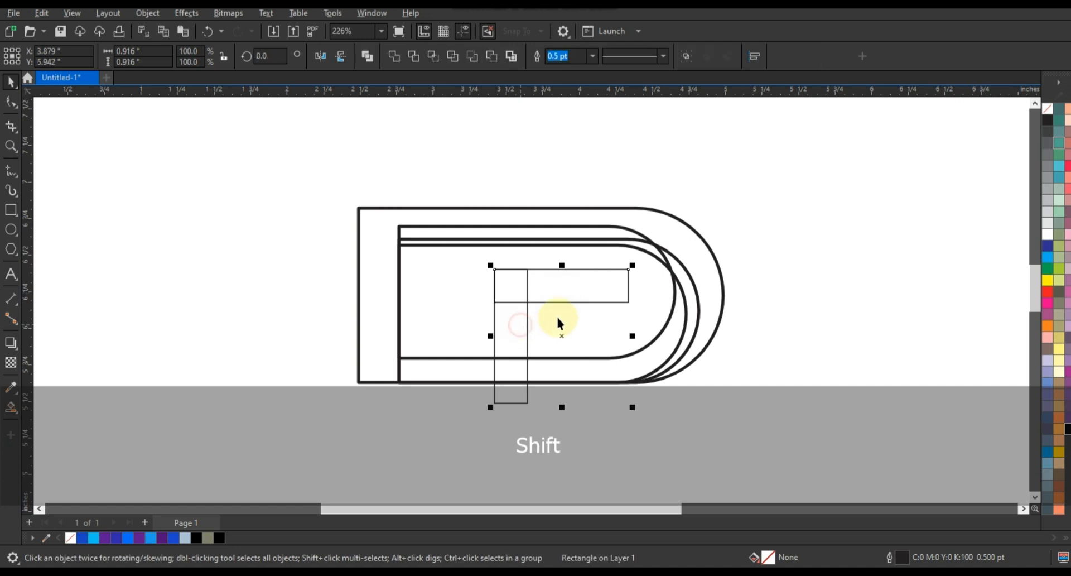
key(Down)
key(Down)
key(Down)
key(Down)
key(Down)
key(Down)
key(Down)
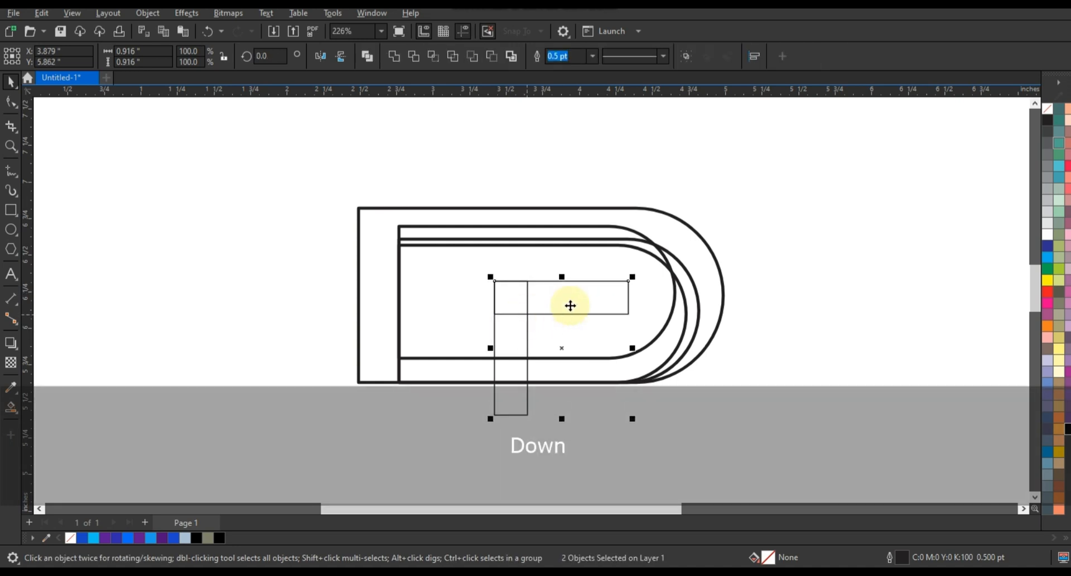
click(559, 280)
drag(560, 277, 575, 275)
drag(569, 421, 558, 419)
click(574, 402)
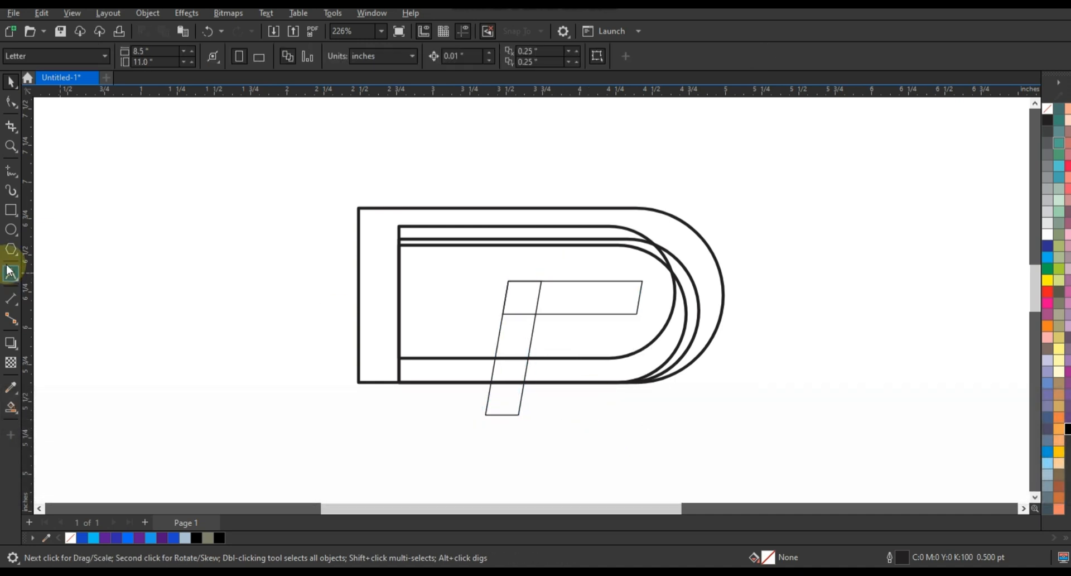
Draw a circle about 0.33 inches across on the upper edge of the outer D, above the slanted bars.
click(10, 232)
drag(475, 193, 505, 243)
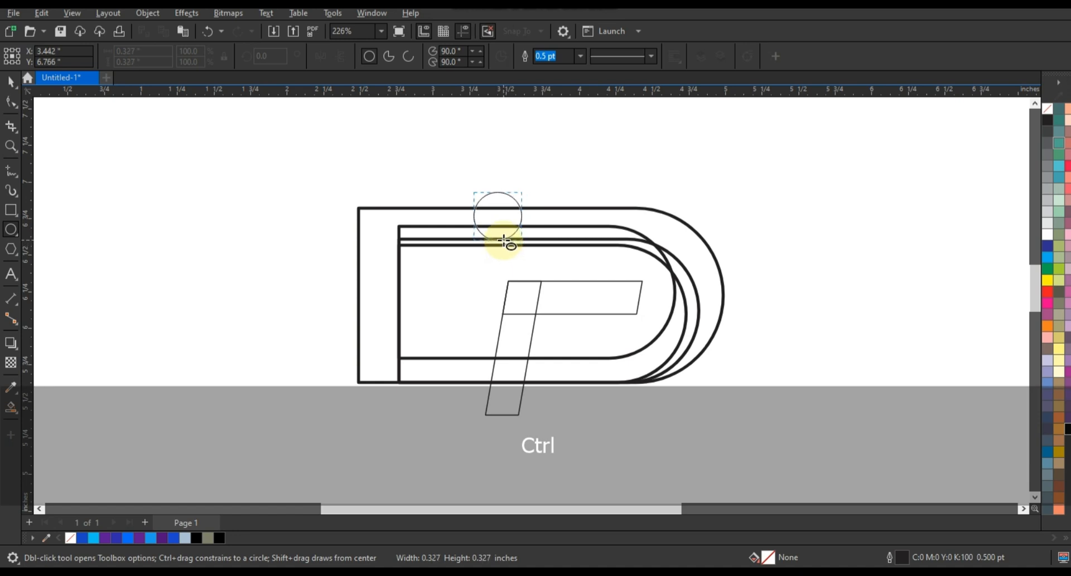
drag(505, 243, 505, 243)
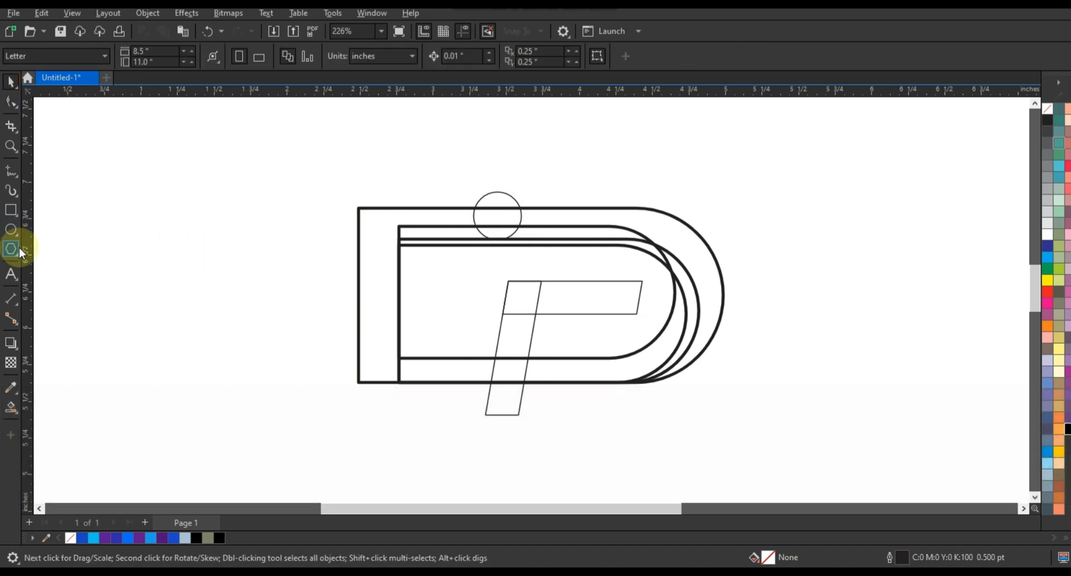
Draw a triangle about 0.39 by 0.34 inches, turn it to point right, and place it skewed over the horizontal bar.
click(11, 249)
drag(174, 289, 186, 306)
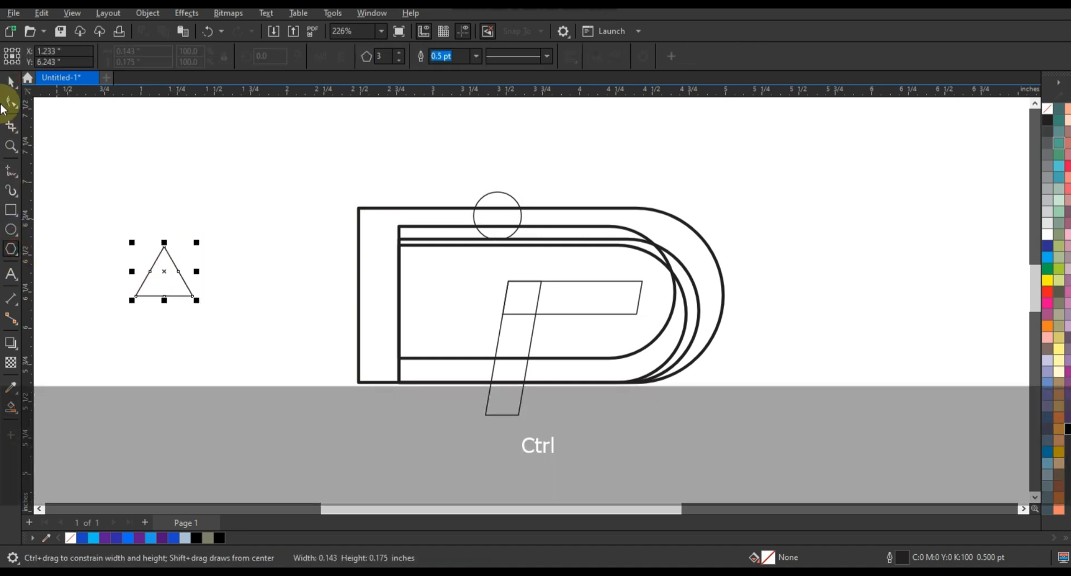
click(11, 83)
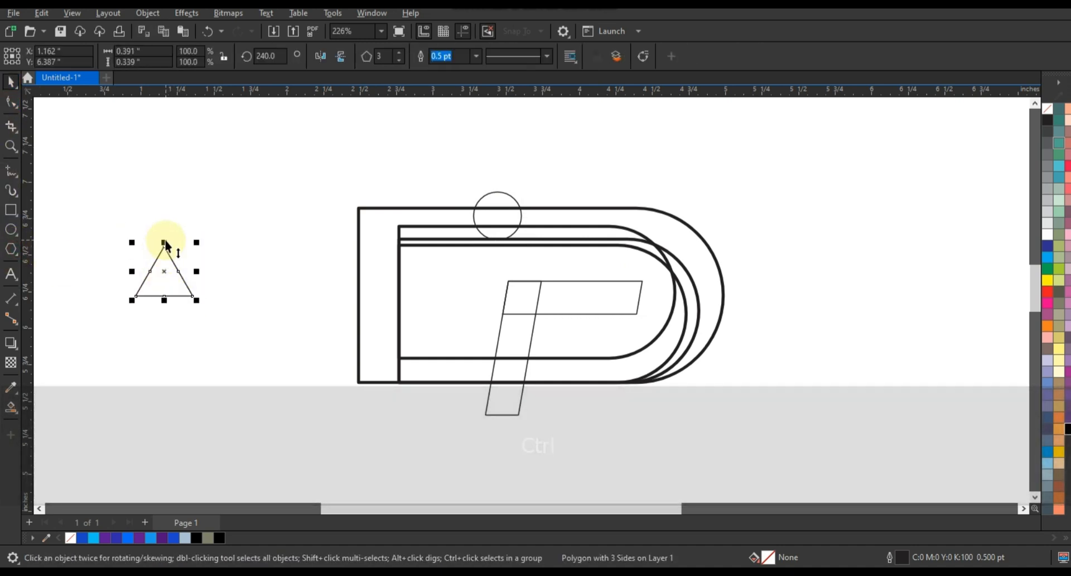
drag(164, 242, 186, 315)
click(164, 280)
drag(147, 277, 599, 289)
click(598, 291)
drag(605, 327, 597, 326)
click(746, 289)
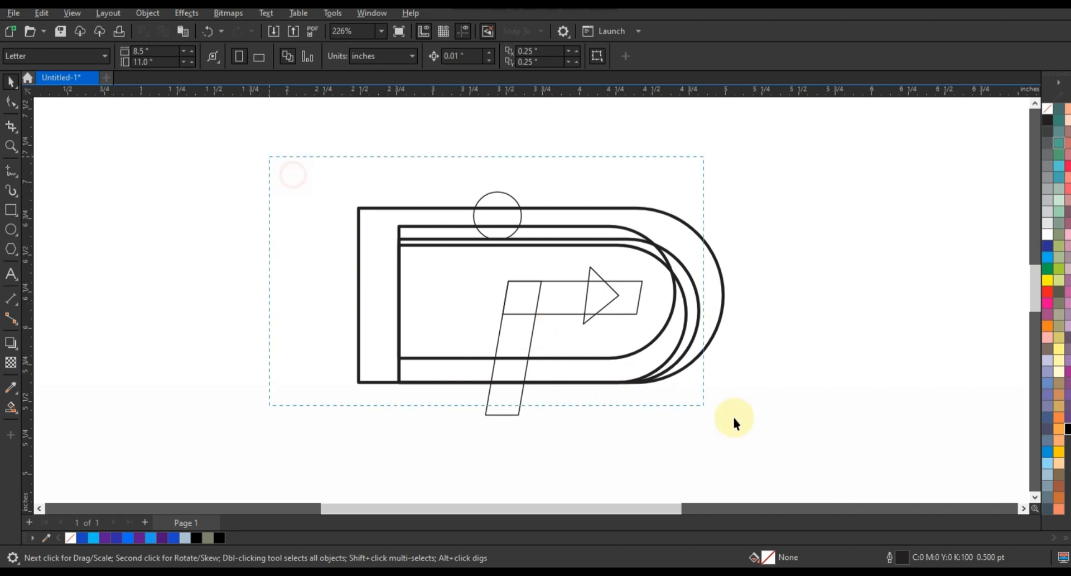
Set the outline width of all the shapes to 0.75 pt.
drag(789, 447, 787, 445)
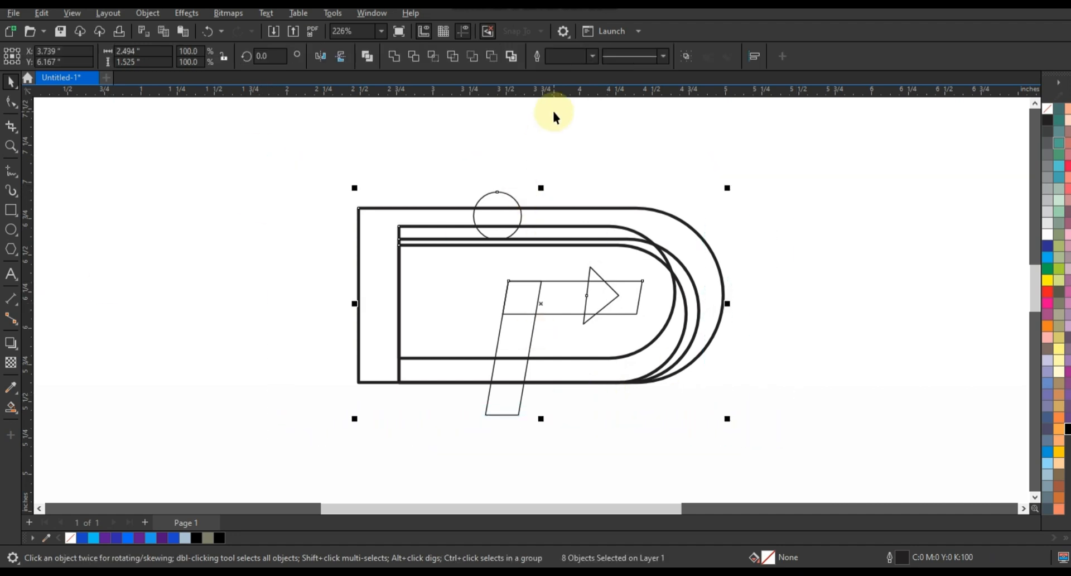
click(591, 56)
click(569, 98)
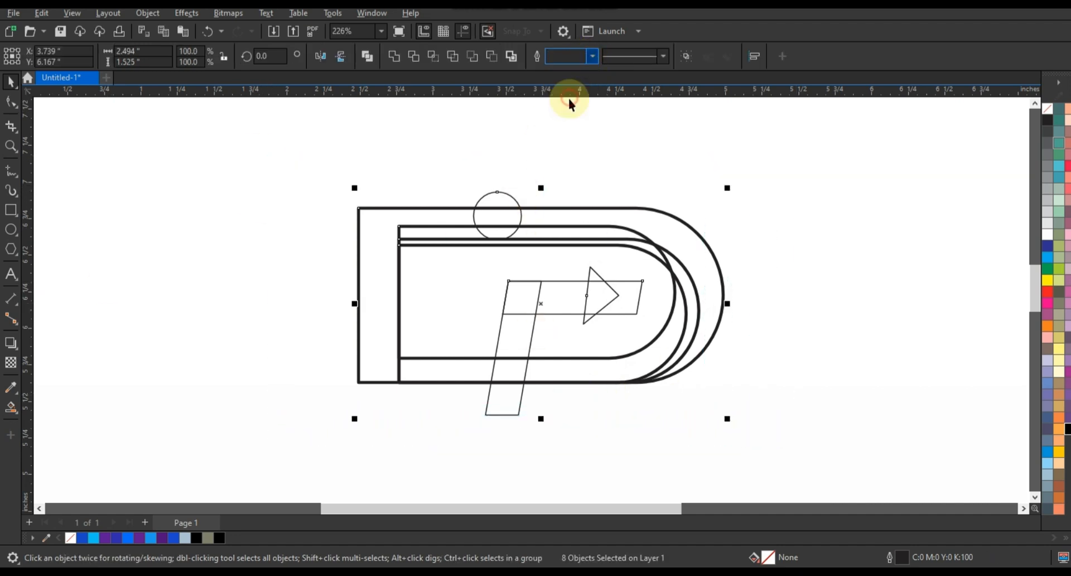
click(801, 229)
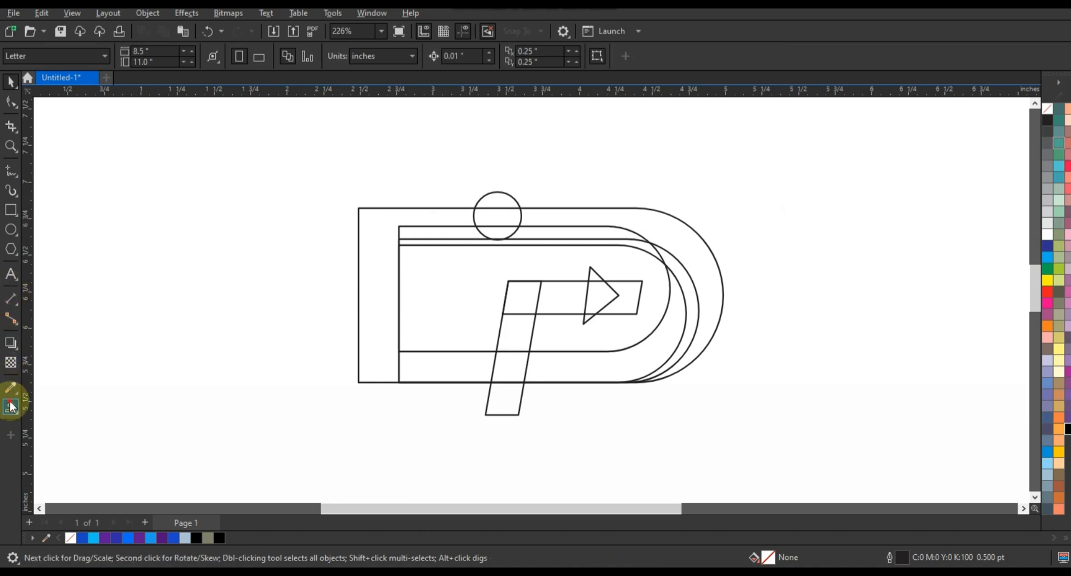
Smart Fill the circle's overlap with the D and the upper band curving around the outer right side.
click(11, 406)
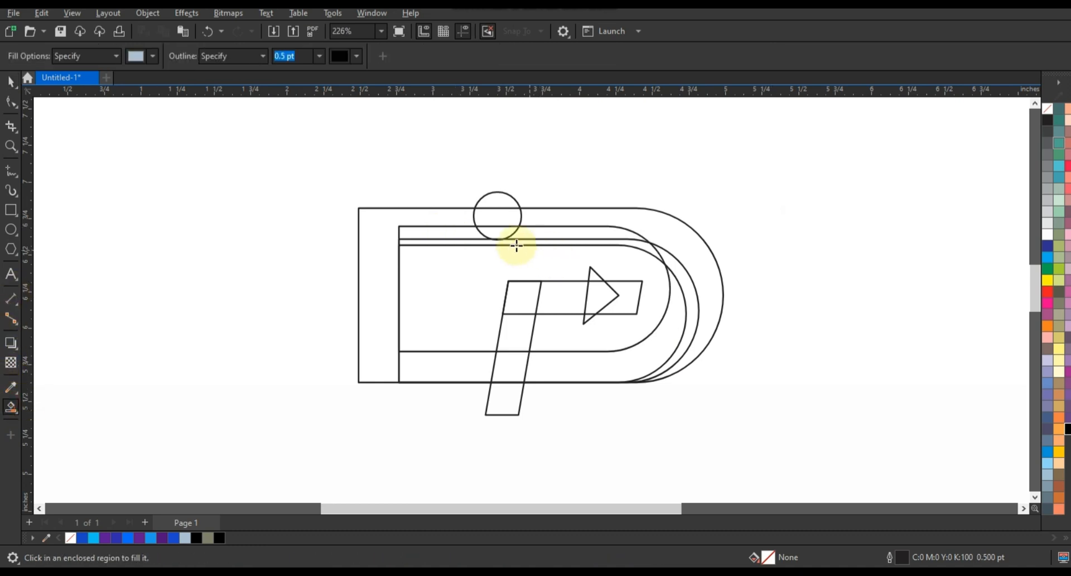
click(501, 226)
click(548, 222)
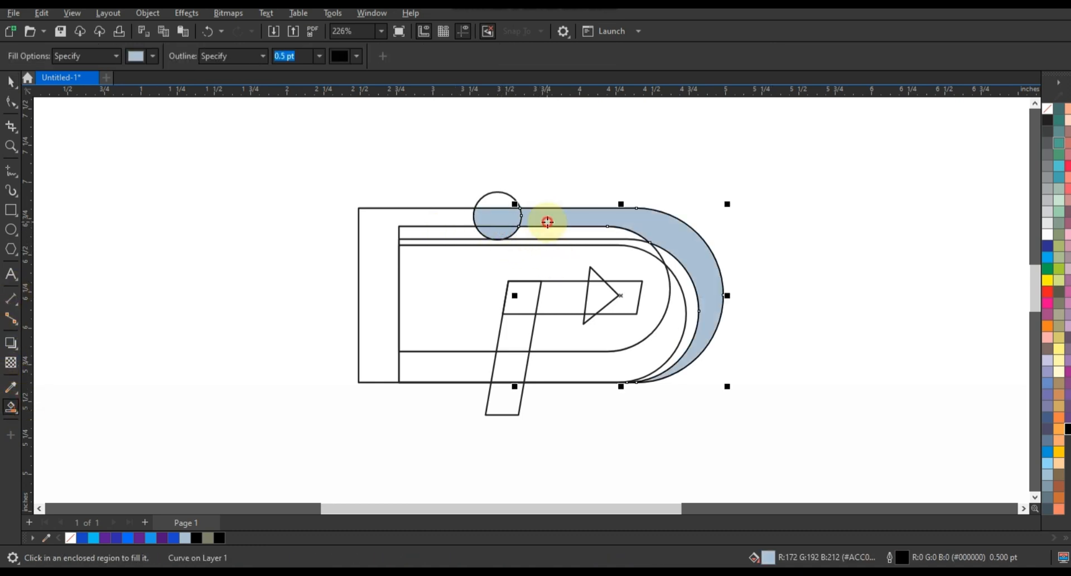
click(547, 229)
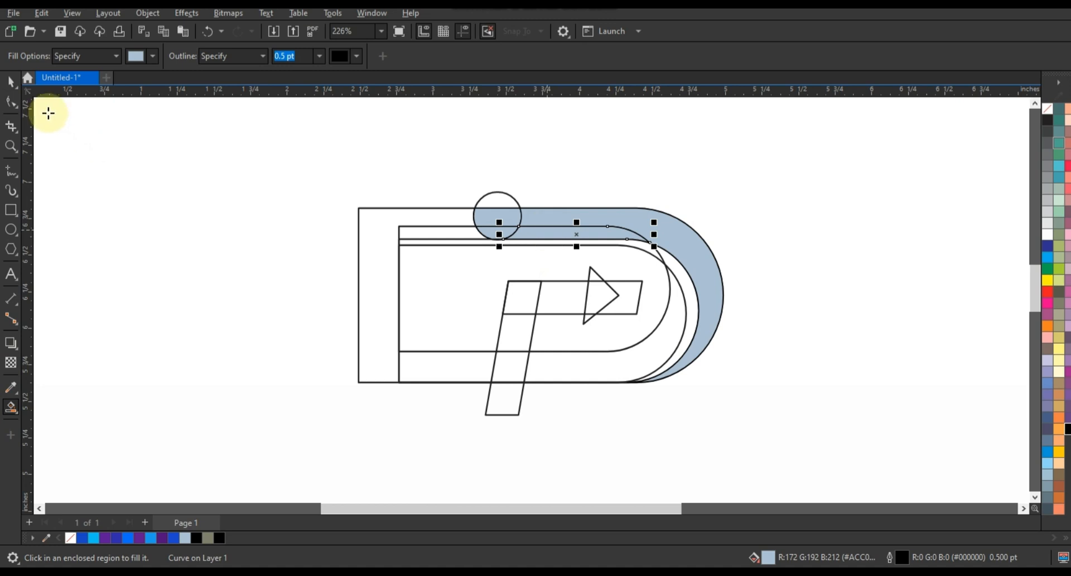
Weld the filled circle segment and upper band pieces into one curve and fill it black.
click(11, 82)
click(509, 221)
key(shift)
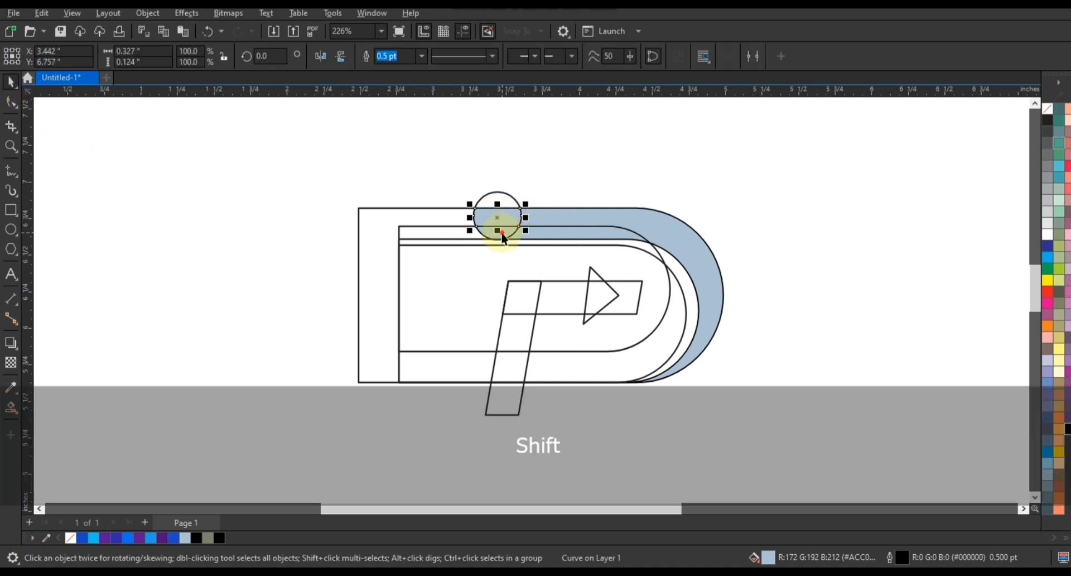
shift+click(603, 220)
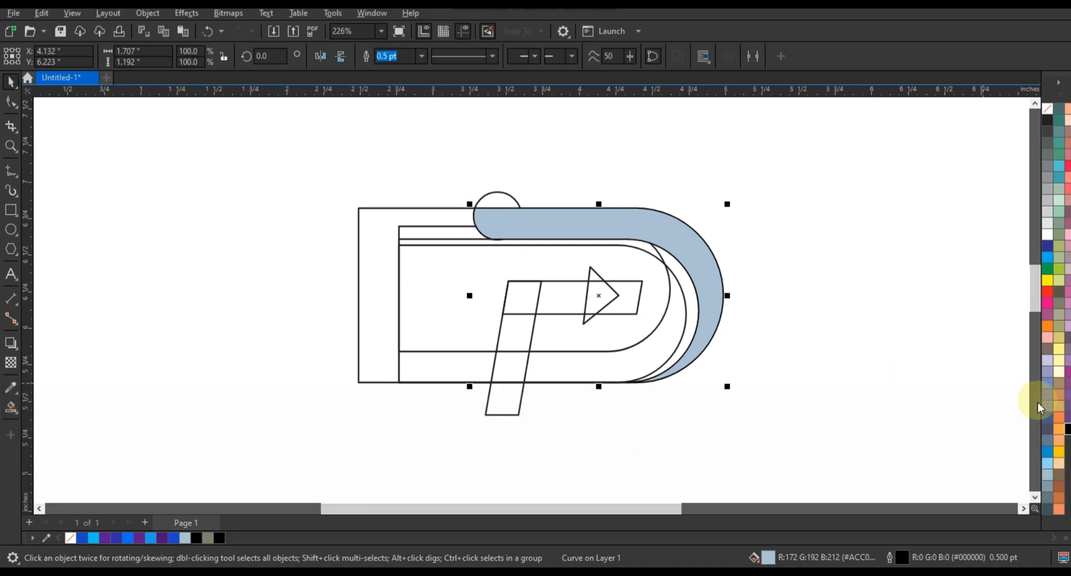
click(1067, 430)
click(823, 316)
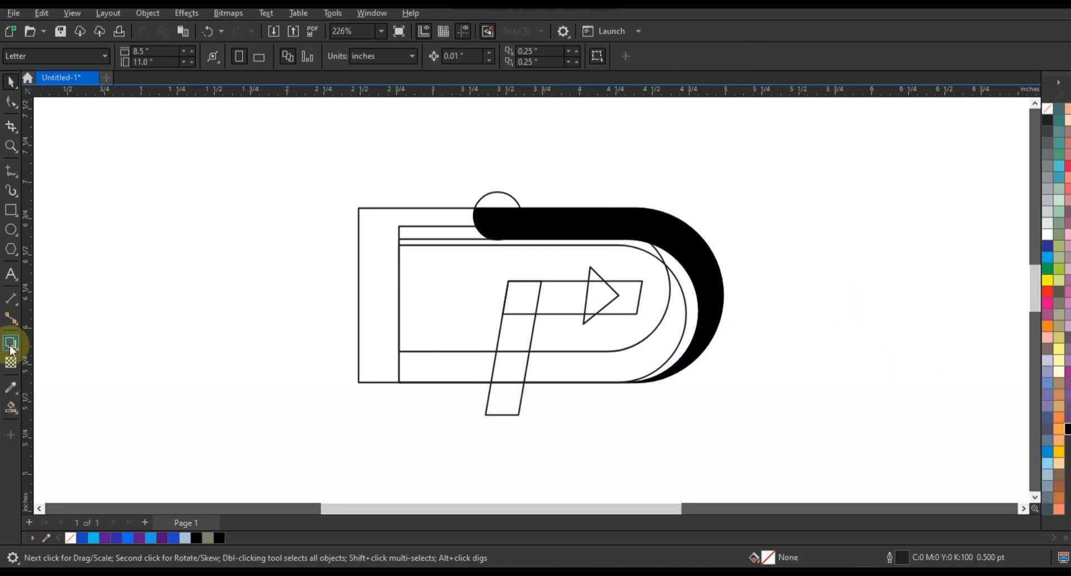
Smart Fill the lower D band, the slanted and horizontal bar sections, and the triangle pieces forming the arrow.
click(10, 407)
click(676, 322)
click(510, 365)
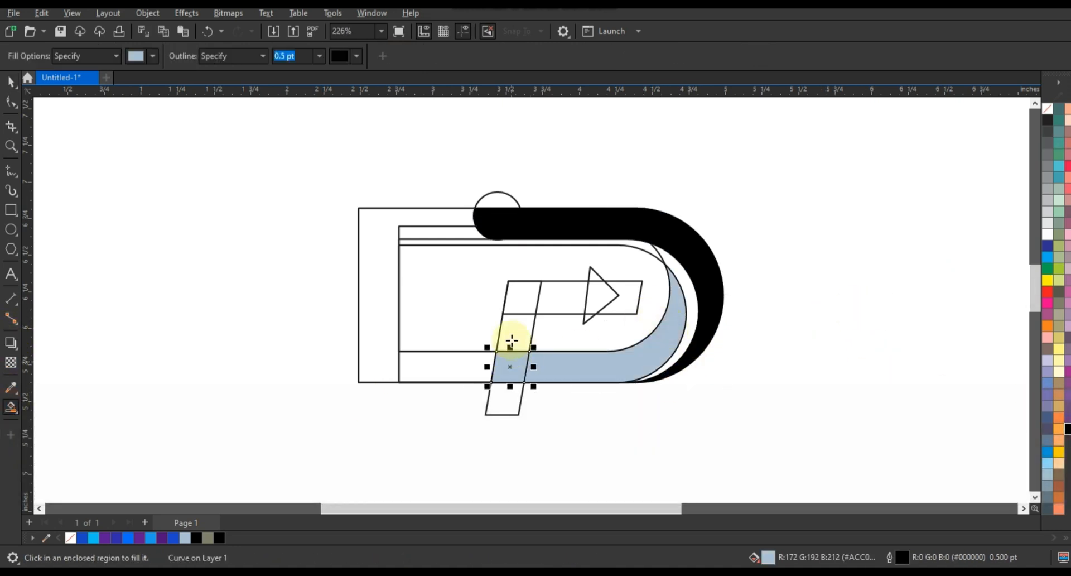
click(511, 340)
click(521, 296)
click(561, 301)
click(597, 299)
click(593, 275)
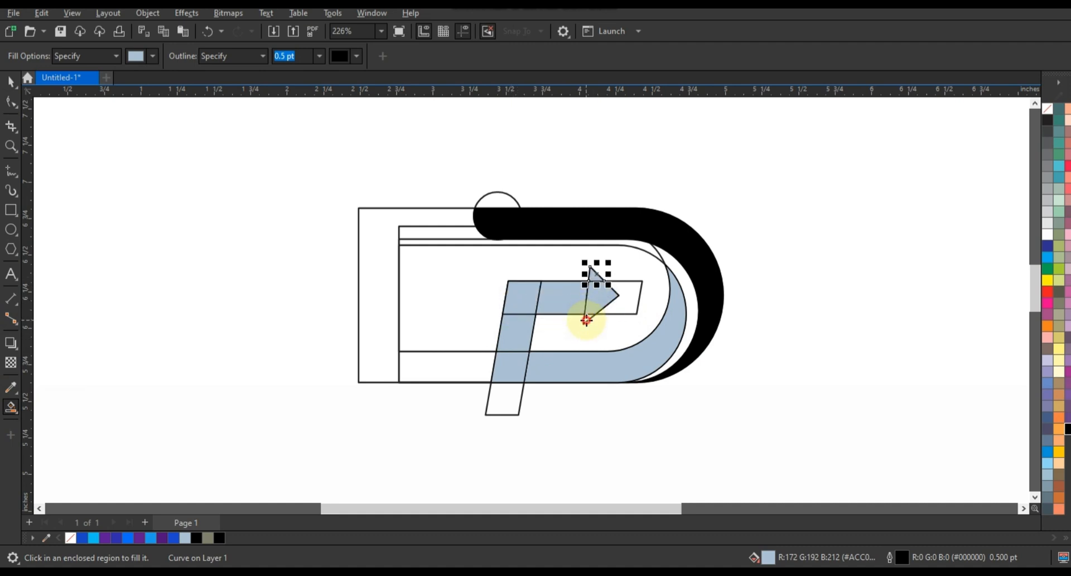
Delete the leftover D, horizontal bar and slanted bar construction outlines around the filled areas.
click(11, 80)
click(406, 349)
key(Delete)
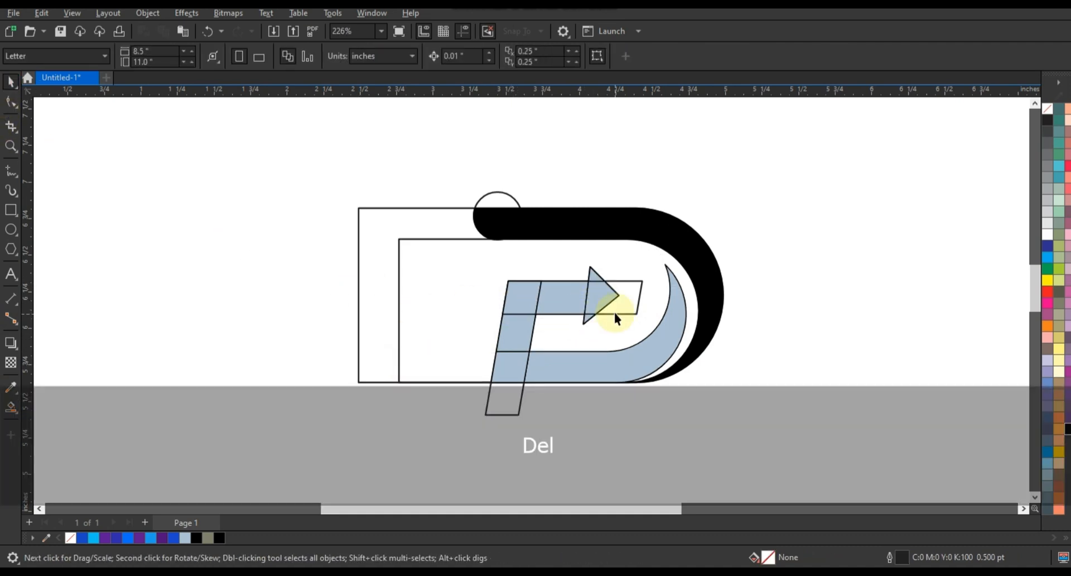
click(614, 313)
key(Delete)
click(416, 376)
key(Delete)
click(416, 378)
key(Delete)
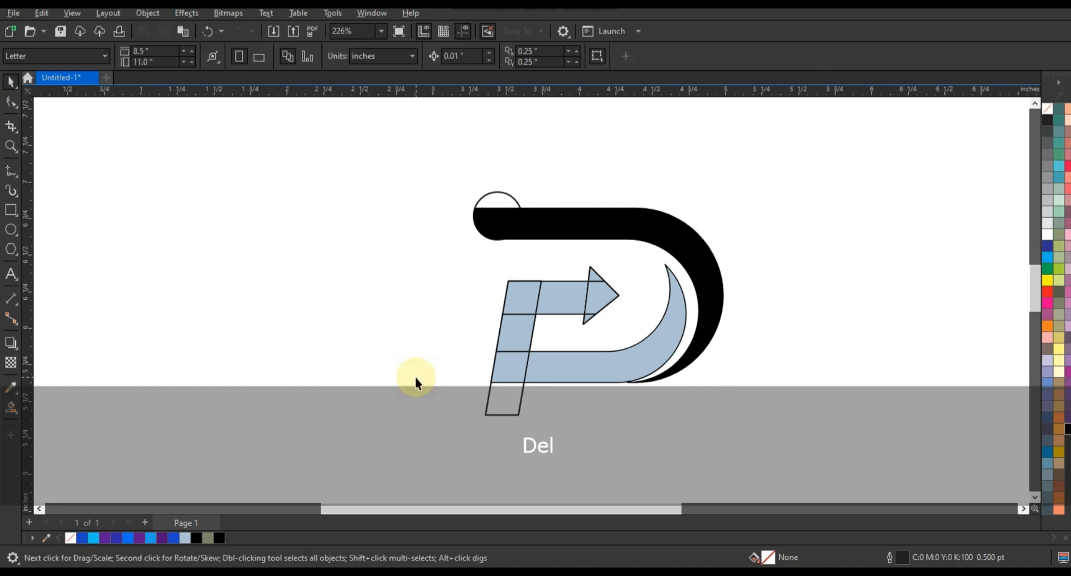
click(500, 407)
key(Delete)
Weld the filled inner pieces into one arrow-ended curve and nudge it slightly up and left.
click(587, 370)
shift+click(520, 368)
shift+click(522, 332)
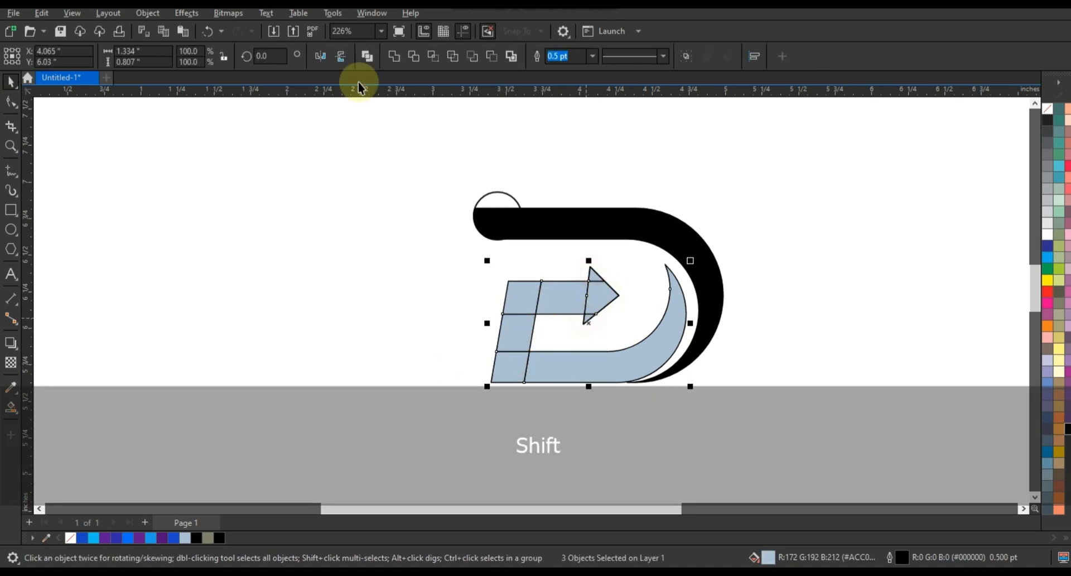
click(395, 55)
key(Up)
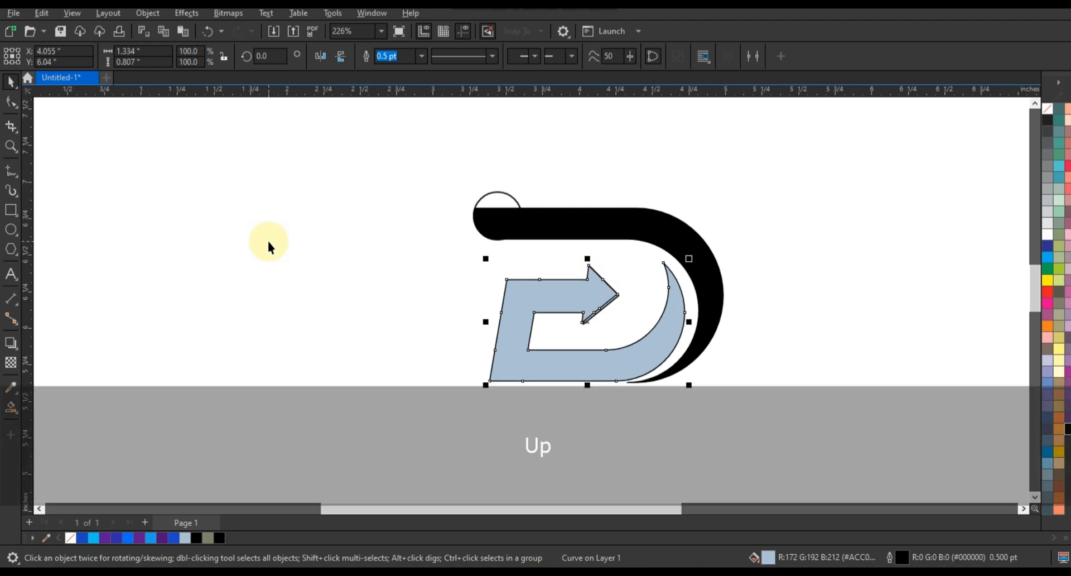
key(Left)
Delete the leftover triangle outline at the arrow and the circle outline at the upper band's end.
drag(540, 260, 614, 342)
key(Delete)
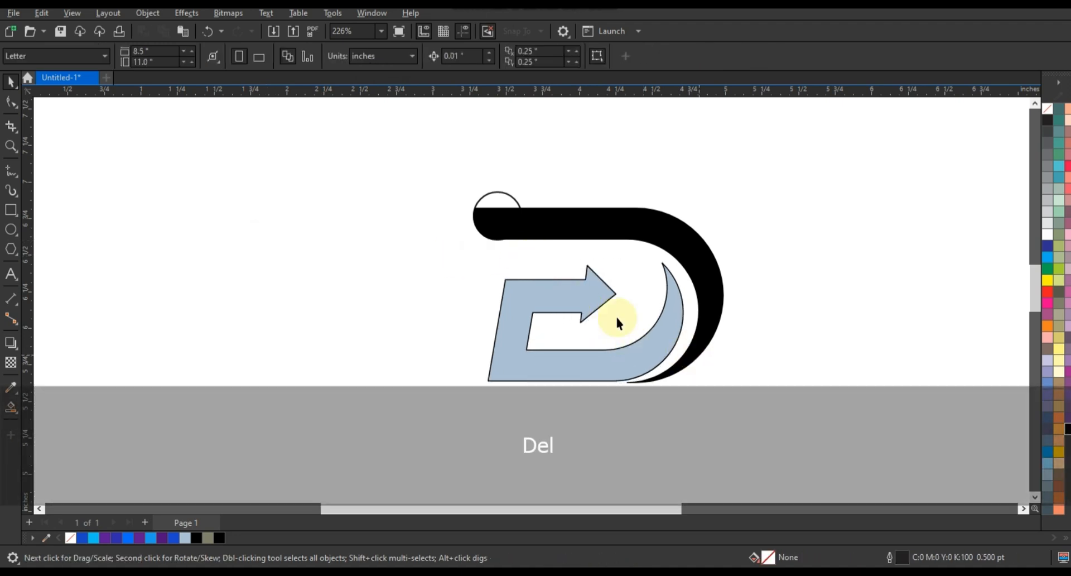
drag(564, 176, 379, 269)
key(Delete)
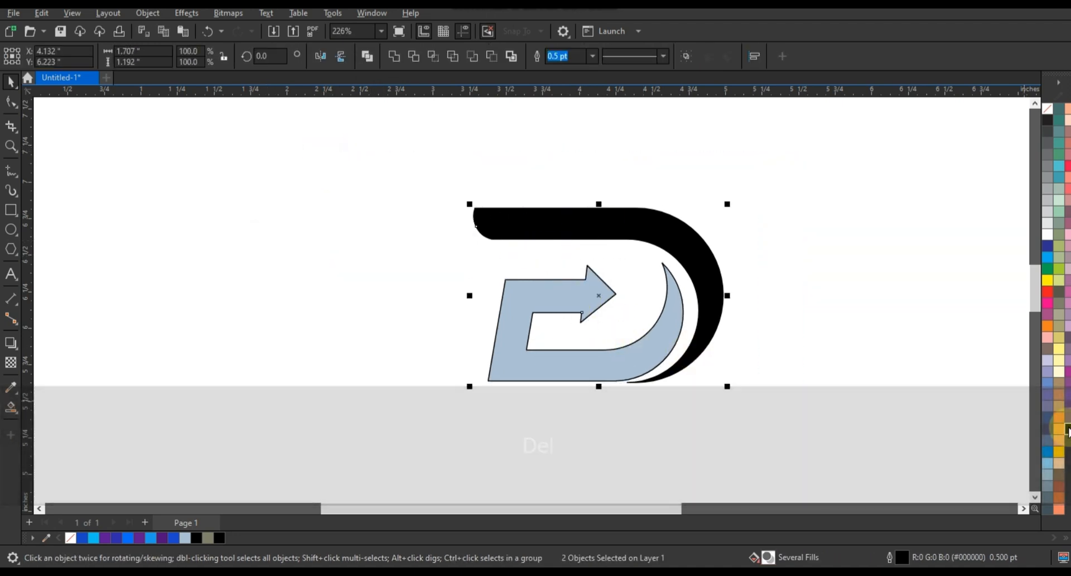
Fill both logo shapes with black and remove their outlines.
click(1047, 120)
right_click(1046, 107)
click(1016, 119)
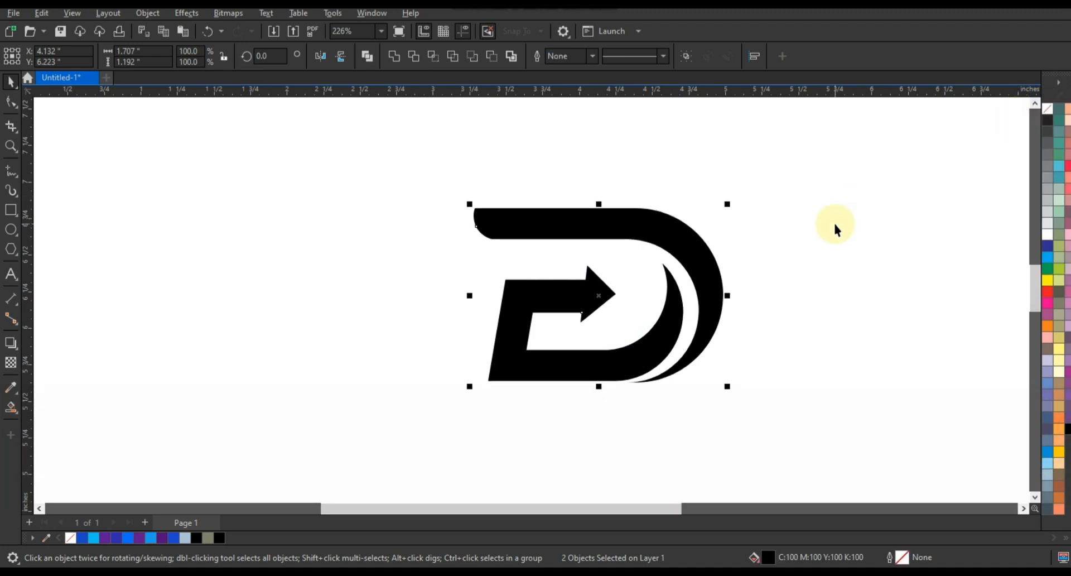
click(809, 311)
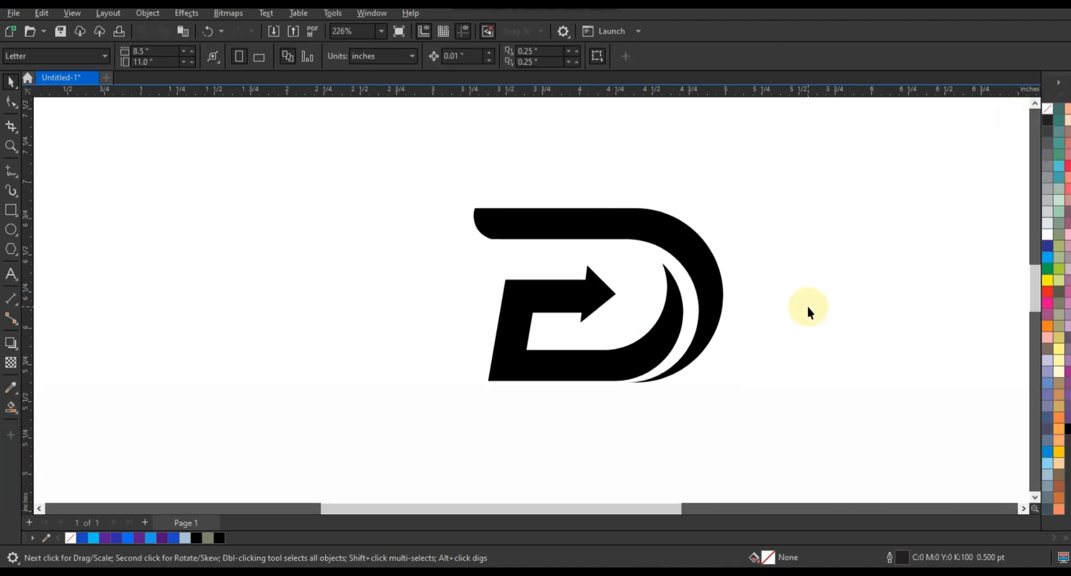
Remove the fill of the outer curved band and give it a black outline.
click(10, 146)
mouse_move(426, 174)
mouse_down()
mouse_move(651, 342)
mouse_move(776, 404)
mouse_up()
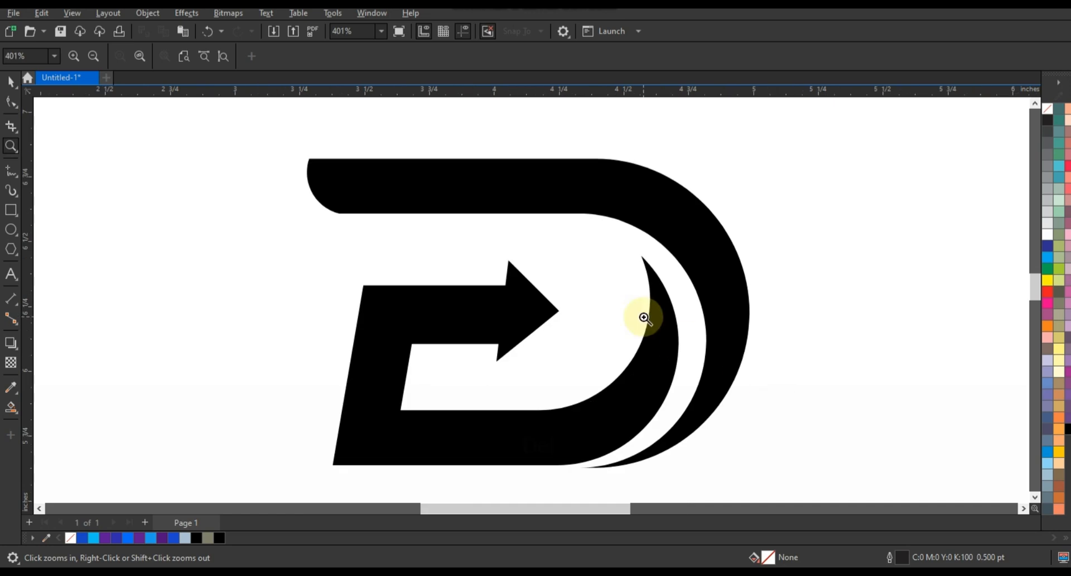
click(12, 170)
click(5, 92)
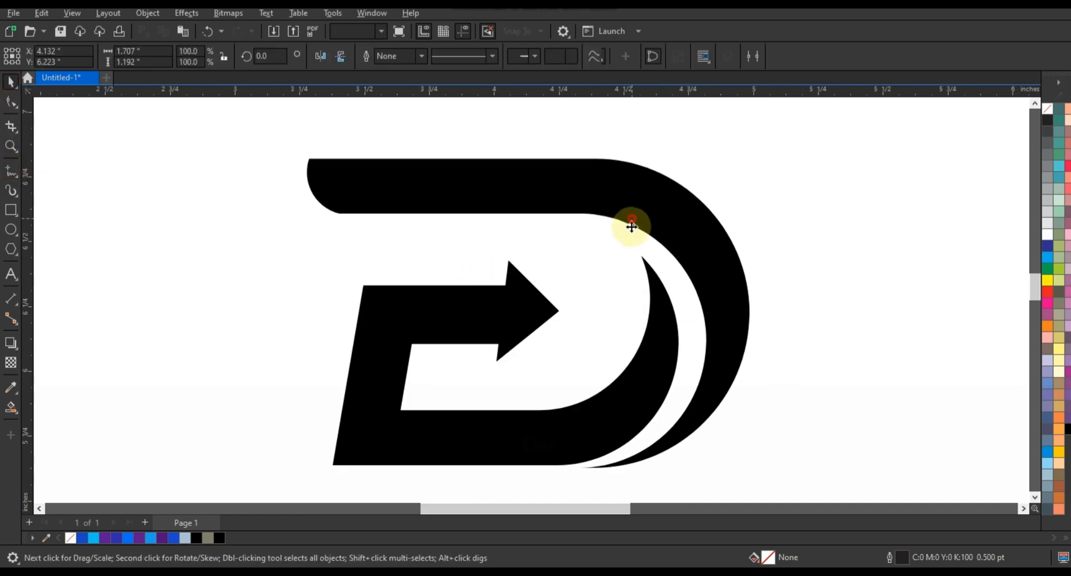
click(628, 222)
click(1048, 107)
right_click(1050, 119)
click(1041, 132)
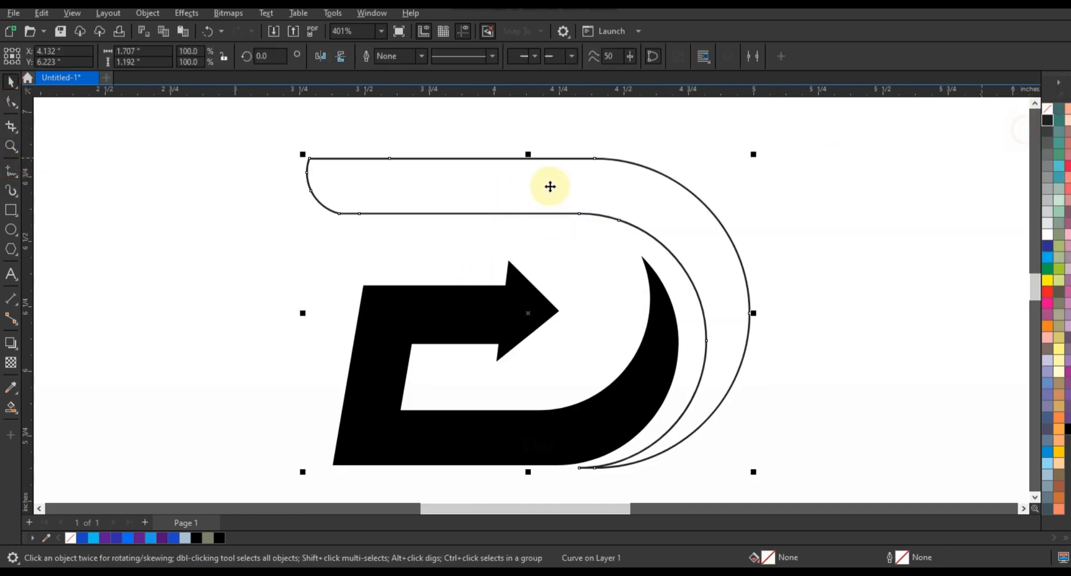
Make three successively smaller copies of the outer band, each about 97% of the previous one, anchored at its lower-left corner.
drag(753, 154, 754, 169)
key(ctrl+r)
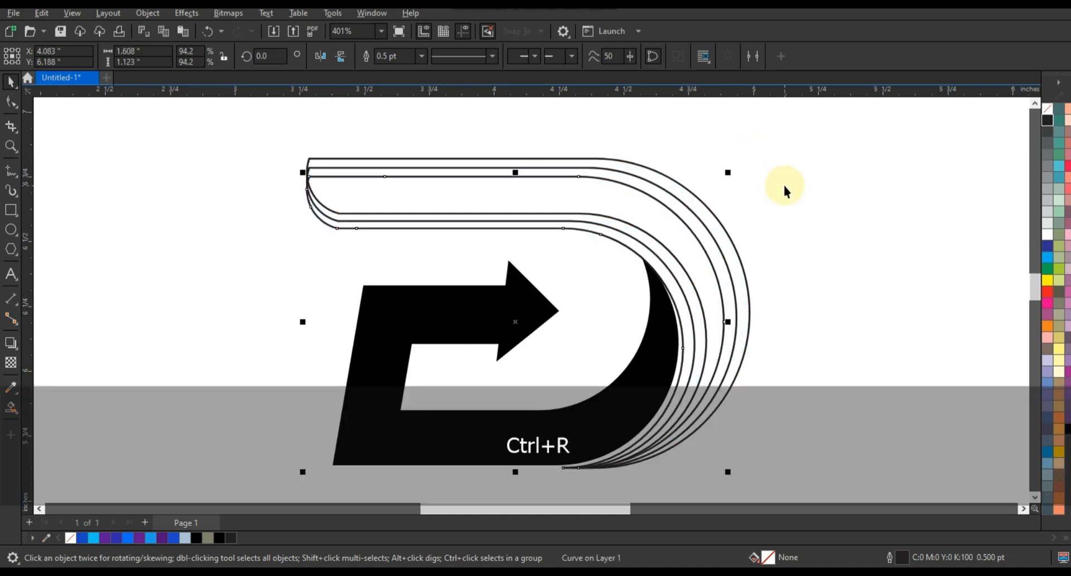
key(ctrl+r)
Smart Fill the thin strips between the upper edges of the outer band and its scaled copies.
click(11, 407)
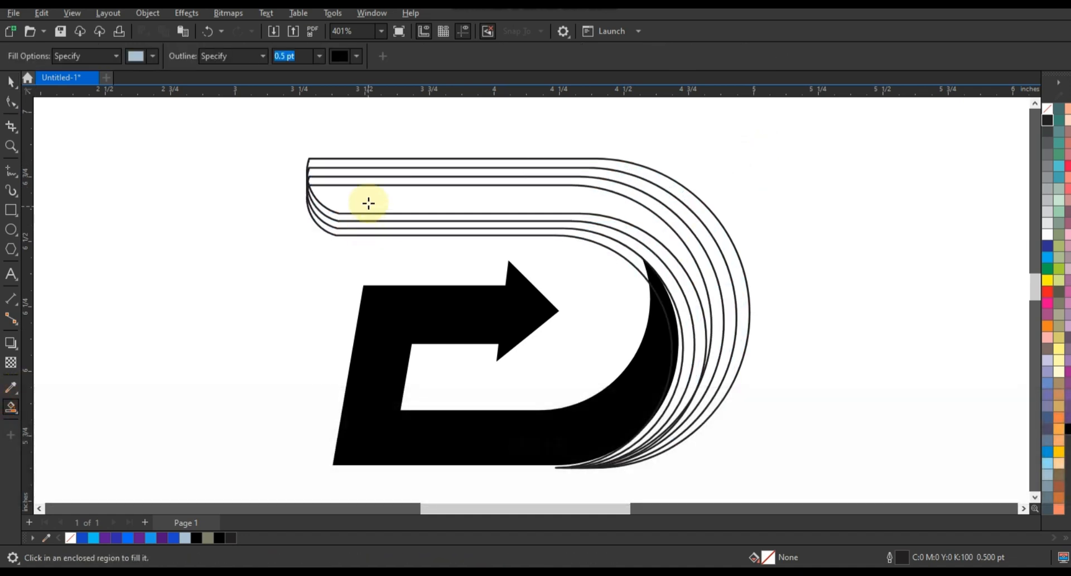
click(361, 179)
click(360, 172)
click(360, 164)
Delete the three scaled outline copies below the filled strips.
click(11, 82)
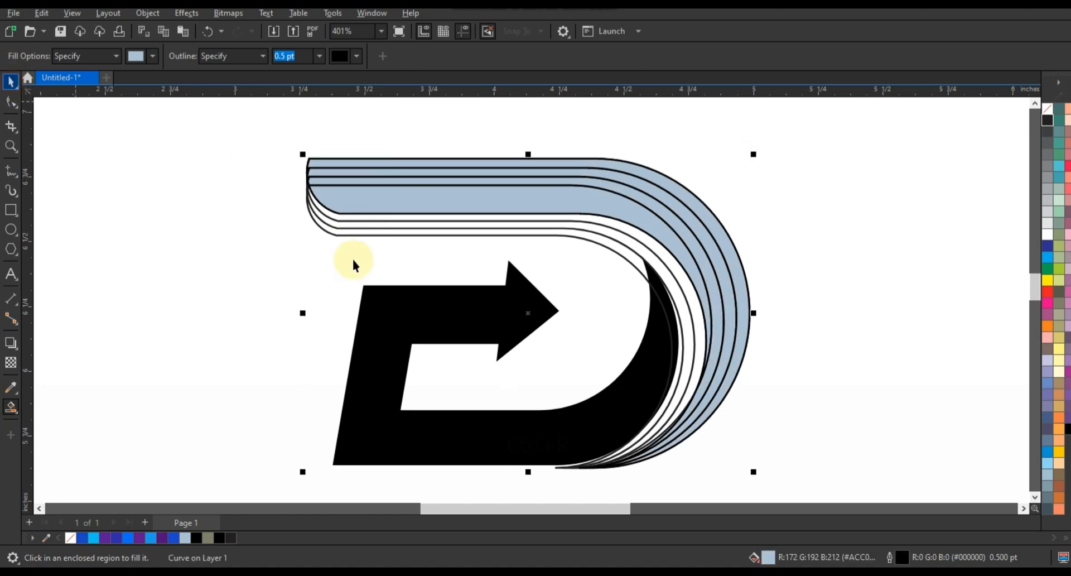
click(350, 235)
key(Delete)
click(347, 230)
key(Delete)
click(344, 221)
key(Delete)
Apply a red-to-orange linear fountain fill along the innermost, widest strip of the outer band.
click(344, 209)
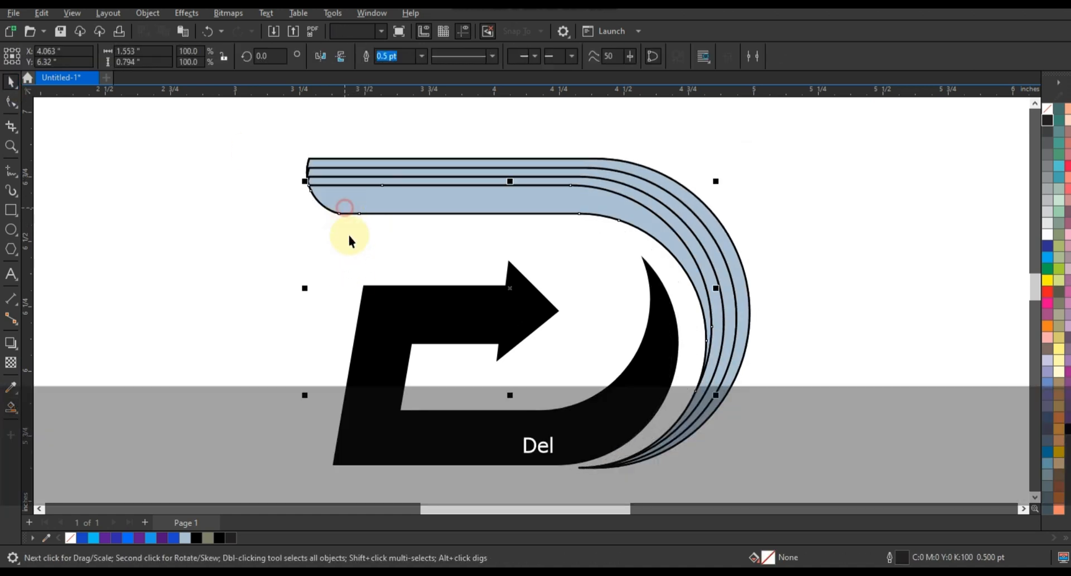
click(1048, 292)
key(g)
drag(346, 205, 658, 228)
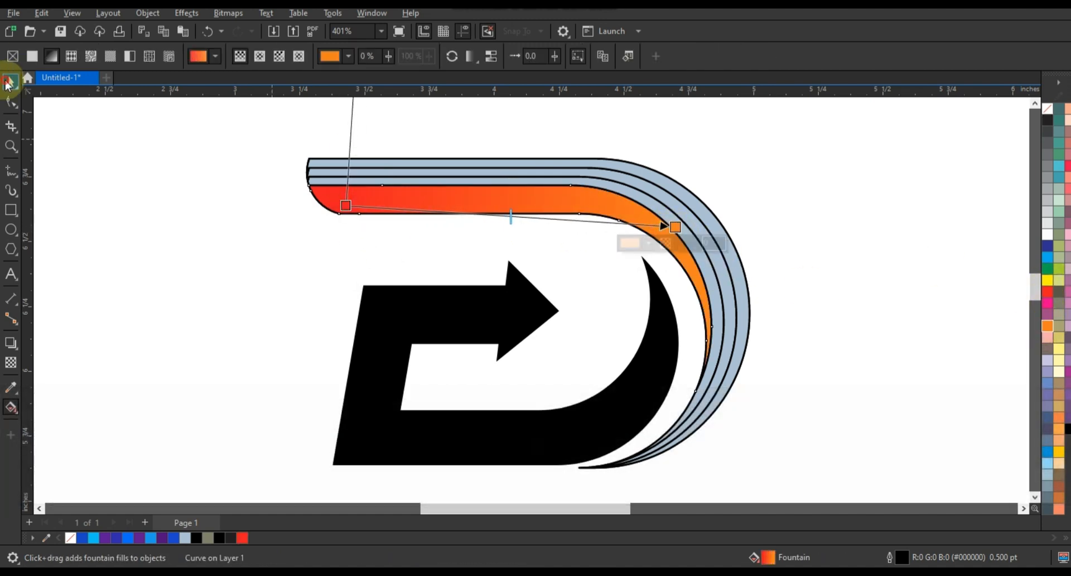
Copy the red-to-orange fill from the innermost strip to the three thin outer strips.
click(11, 82)
shift+click(419, 163)
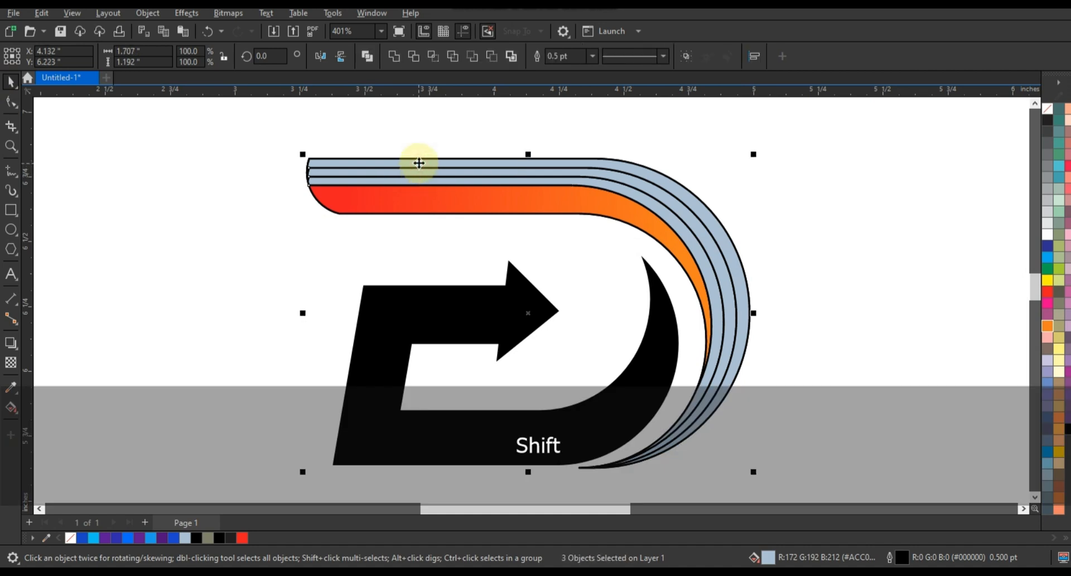
key(shift+ctrl+a)
click(420, 268)
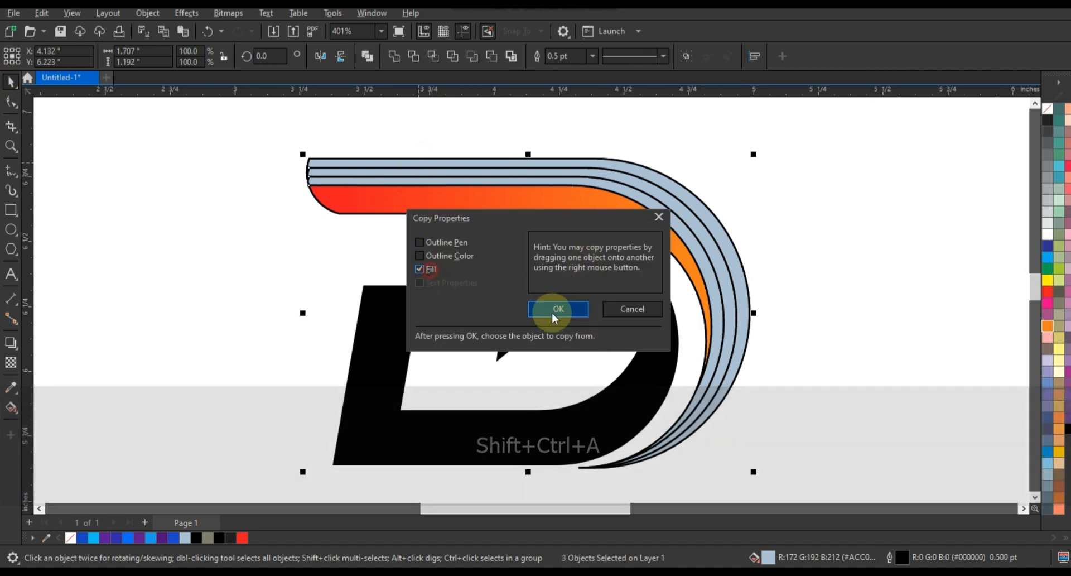
click(551, 307)
click(555, 202)
click(784, 235)
Extend the orange gradient end of each thin strip progressively farther outward to differentiate their shading.
click(673, 212)
key(g)
drag(689, 236, 770, 263)
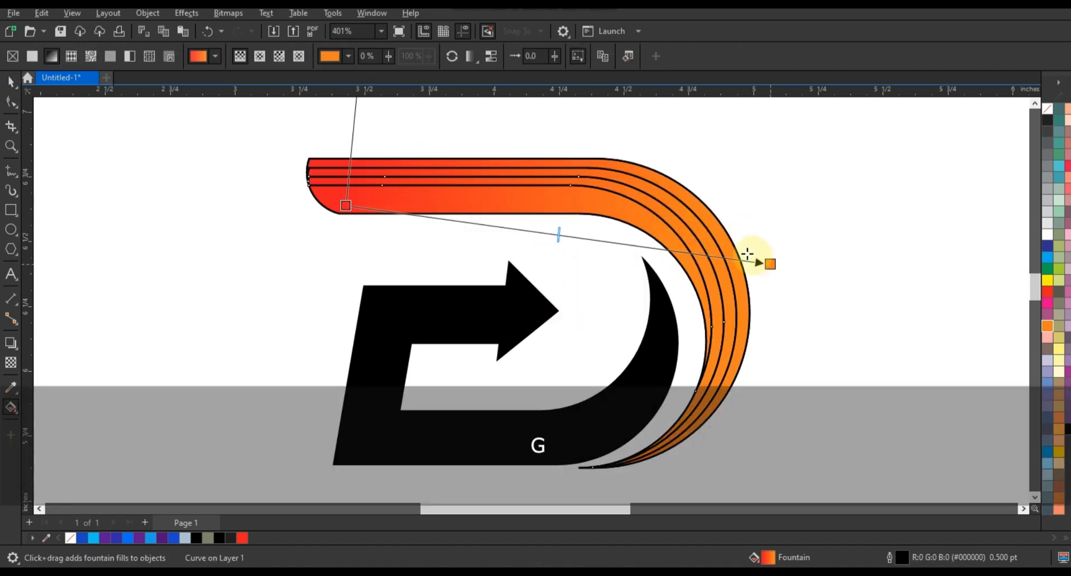
click(704, 241)
drag(698, 228, 834, 320)
click(737, 262)
drag(698, 220, 913, 329)
Remove the outlines from all the logo pieces.
click(11, 81)
click(280, 139)
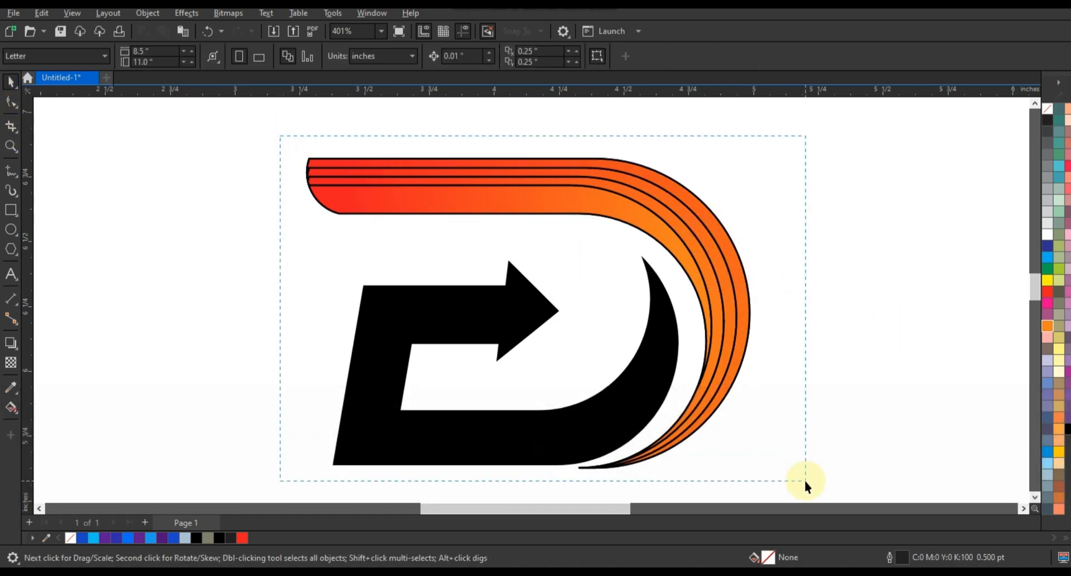
drag(806, 480, 807, 481)
right_click(1048, 110)
click(1022, 120)
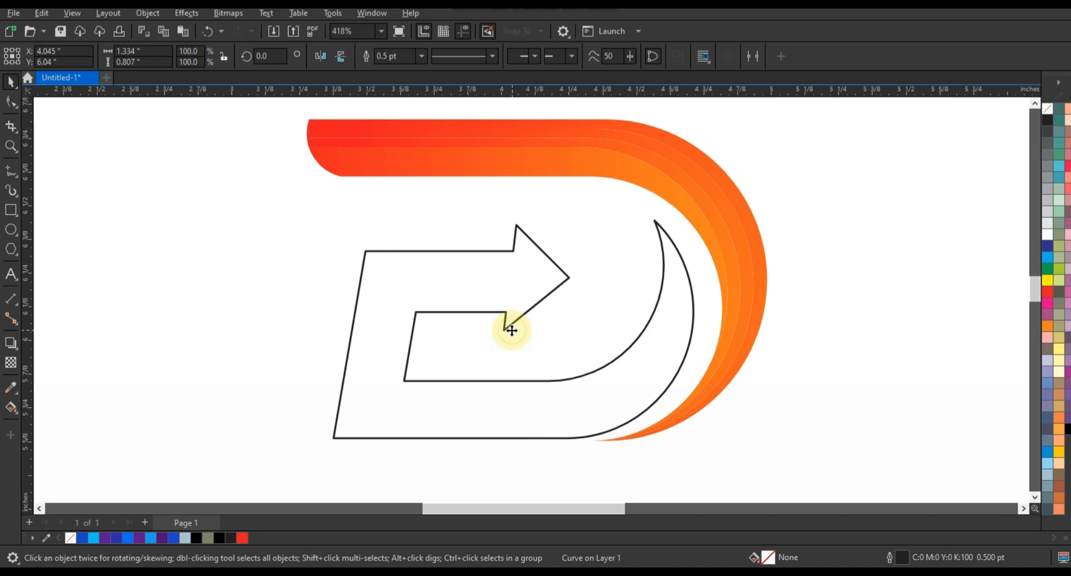
Make three outline copies of the inner arrow shape, each offset about 0.03 inches up and left.
drag(511, 328, 503, 321)
right_click(504, 321)
key(ctrl+r)
key(ctrl+r)
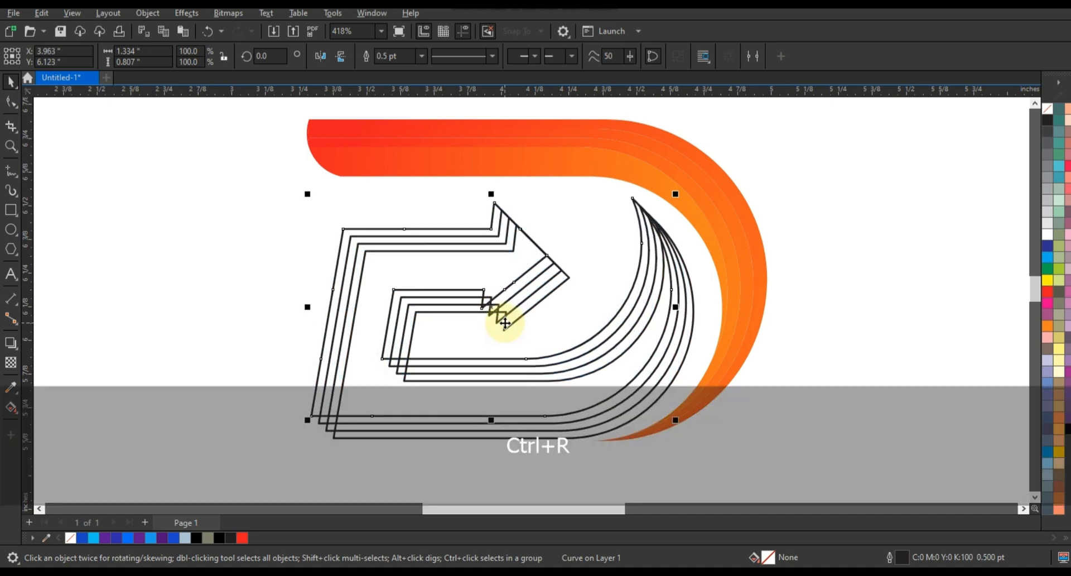
Smart Fill the three strips between the offset copies along the arrow shape's lower and outer curved edge.
click(12, 408)
click(16, 413)
click(50, 425)
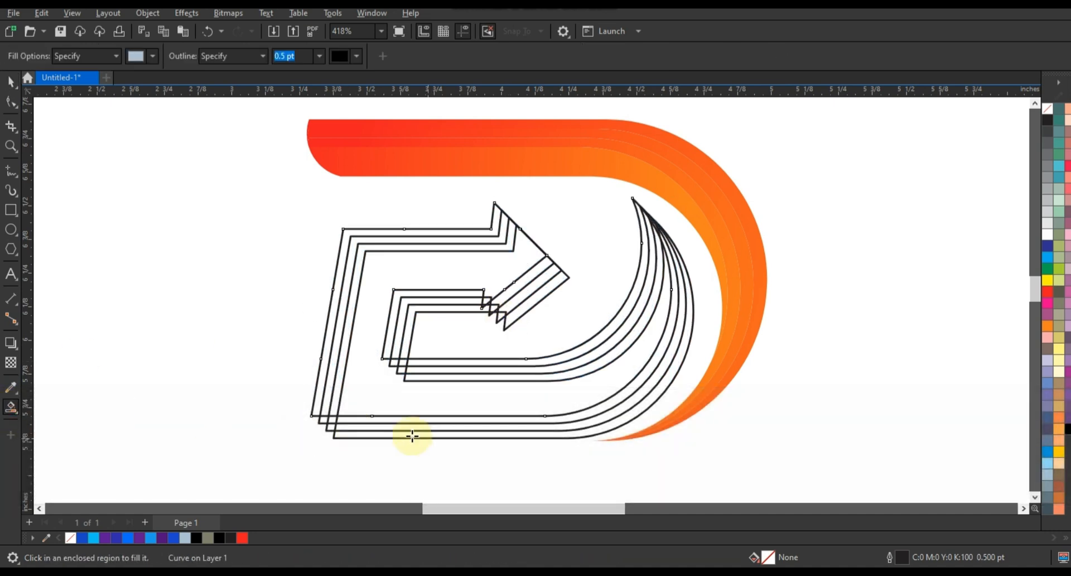
click(411, 437)
click(395, 427)
click(395, 420)
Delete the three offset outline copies of the inner arrow shape.
click(11, 82)
click(346, 237)
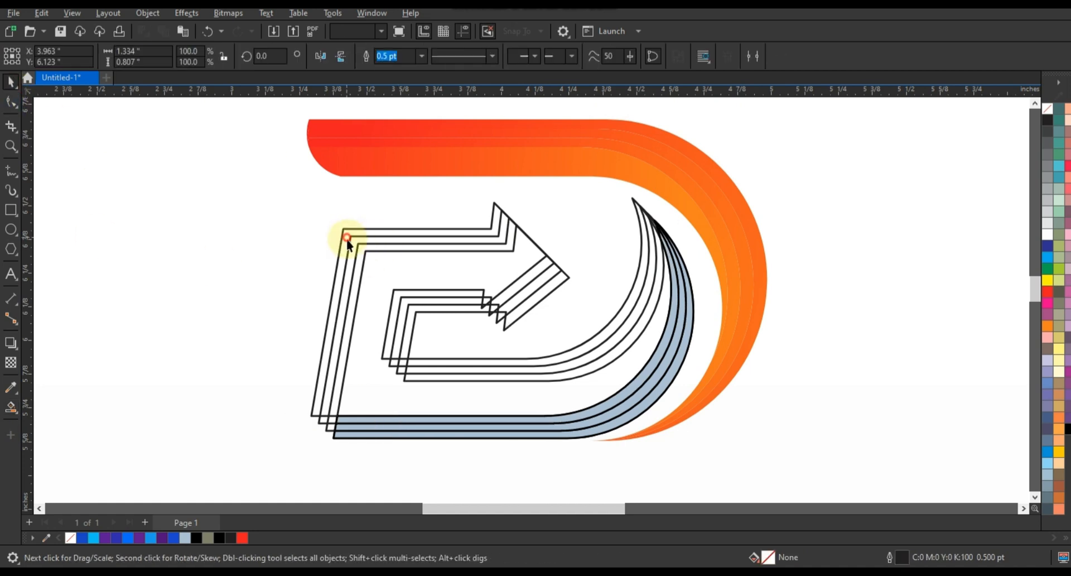
key(Delete)
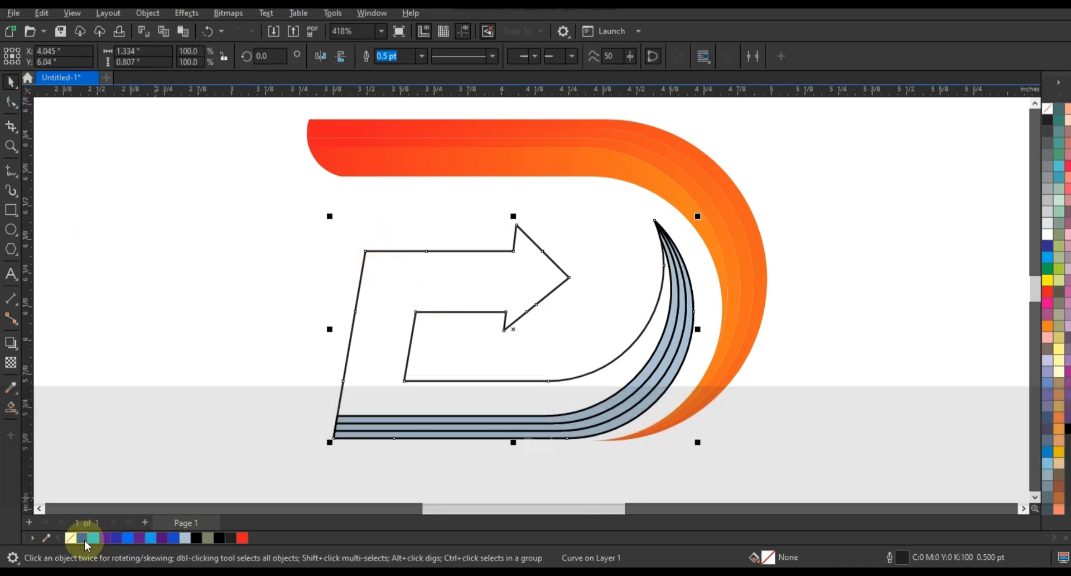
Apply a dark-blue-to-light-blue linear fountain fill across the inner arrow shape.
click(82, 538)
key(g)
drag(372, 340, 634, 328)
drag(635, 328, 657, 318)
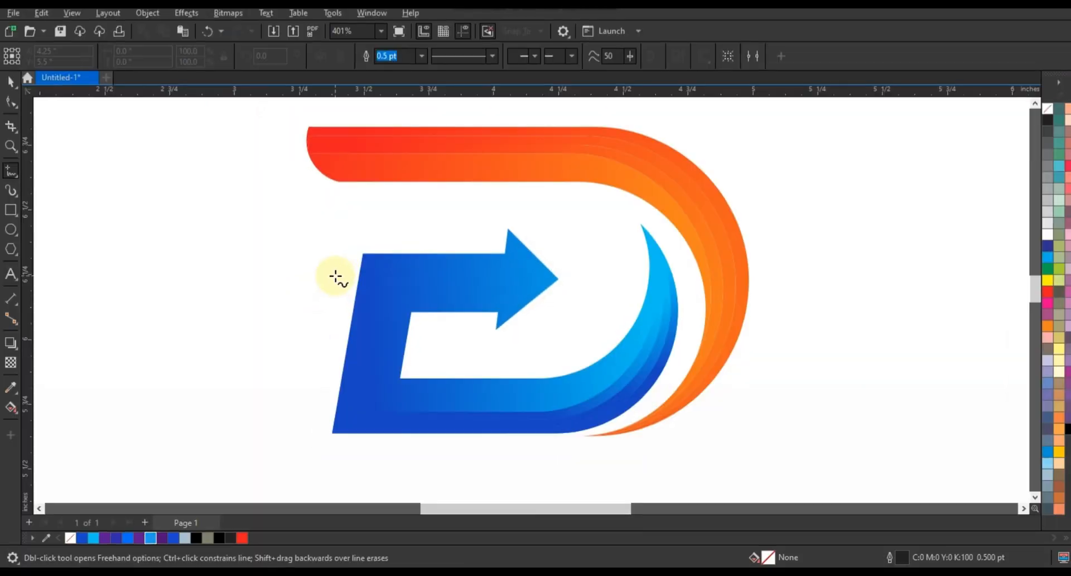
Draw a horizontal line about 1 inch long through the arrow tip and Smart Fill the arrow's upper half.
click(342, 281)
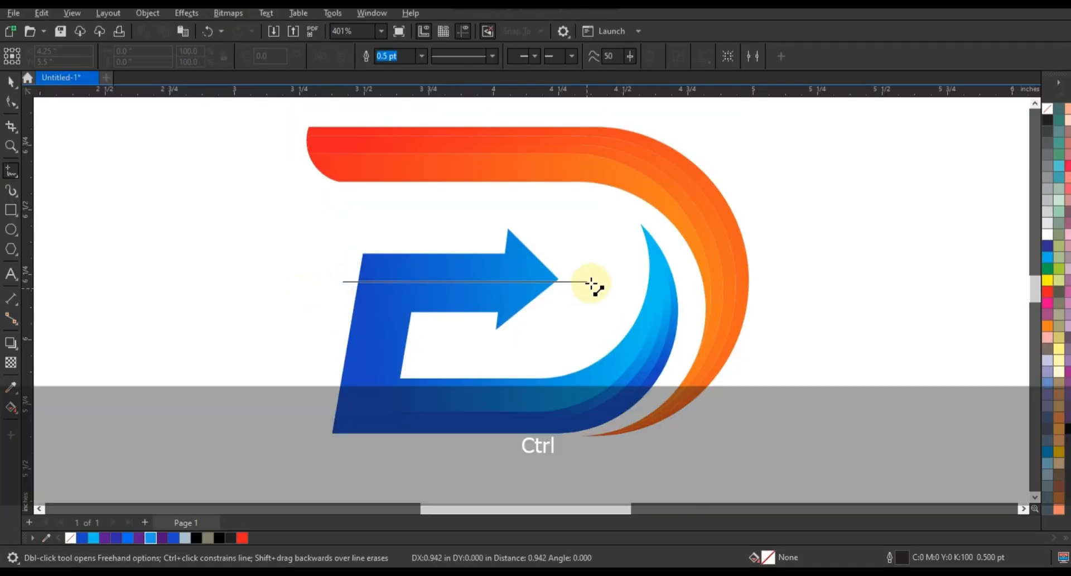
ctrl+click(598, 281)
click(11, 407)
click(50, 424)
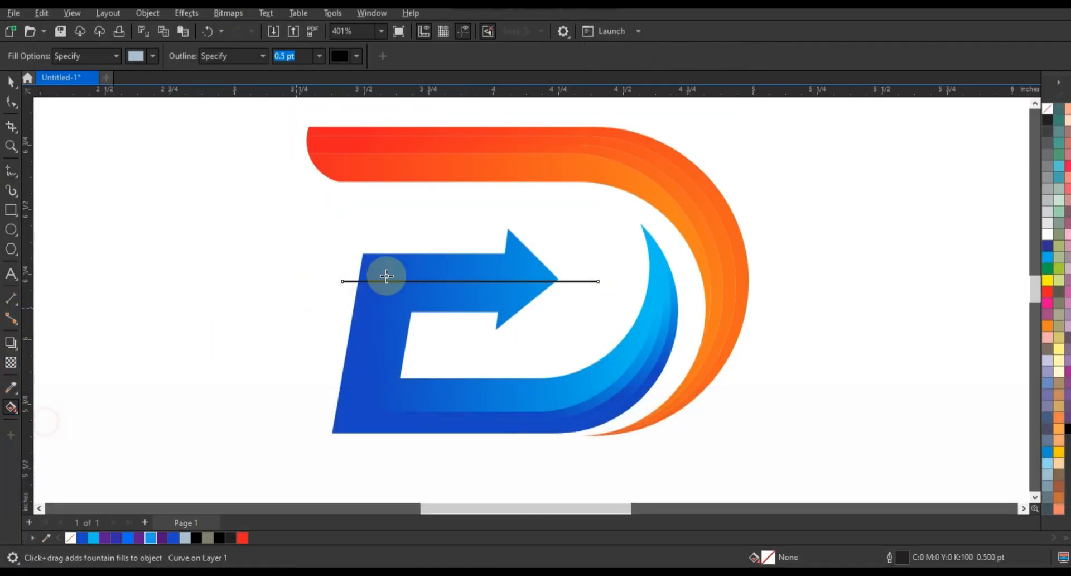
click(383, 275)
Copy the blue gradient to the arrow's upper half and shorten it so the light blue starts before the arrowhead.
click(10, 81)
key(ctrl+shift+a)
key(Return)
click(354, 327)
key(g)
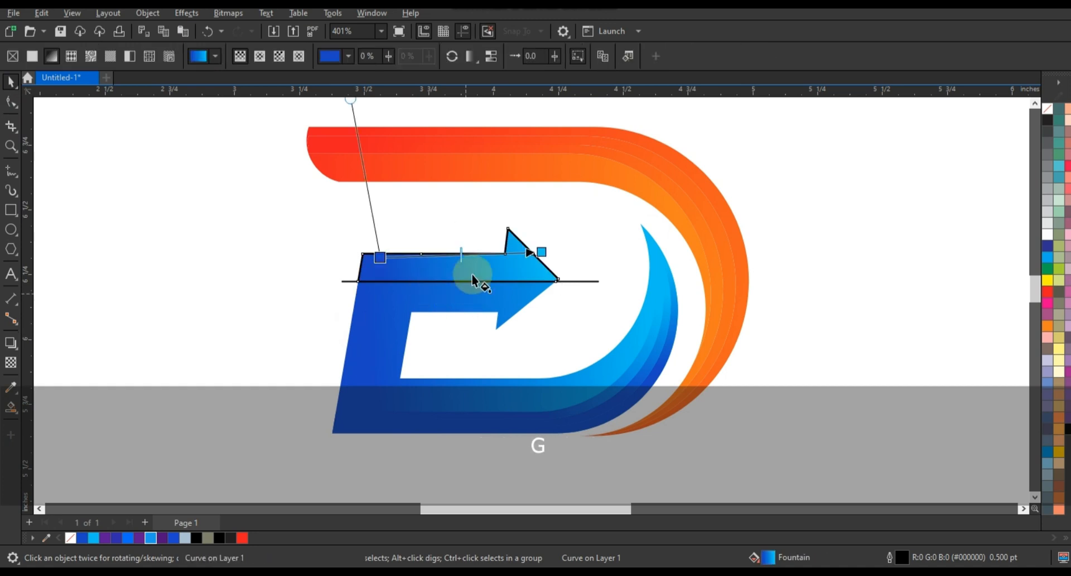
drag(542, 250, 478, 244)
click(195, 229)
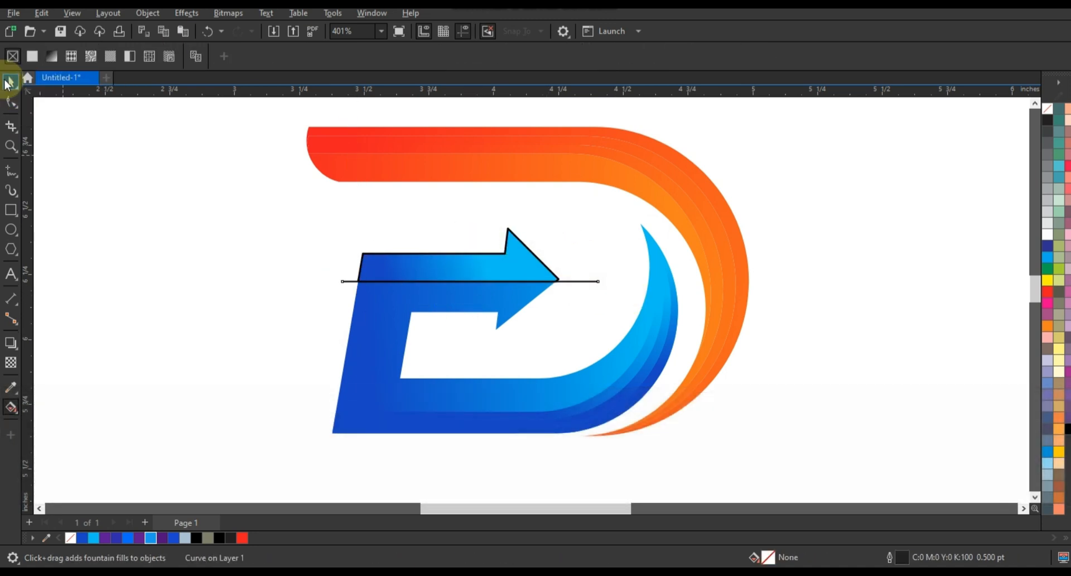
Delete the horizontal dividing line and remove the outline from the arrow's upper half.
click(8, 83)
key(Delete)
click(526, 270)
right_click(1048, 108)
click(1013, 116)
click(841, 239)
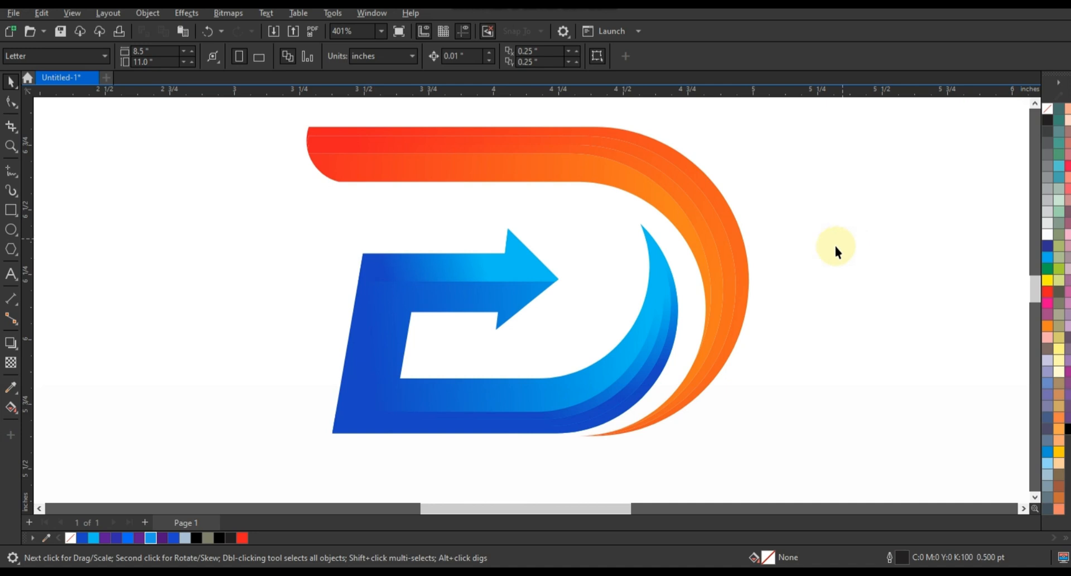
key(F3)
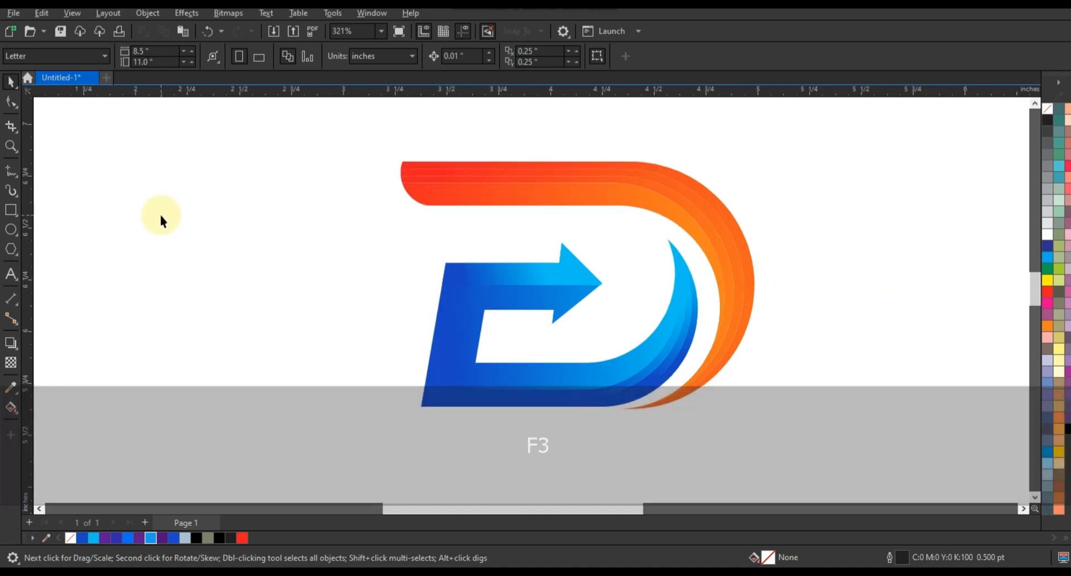